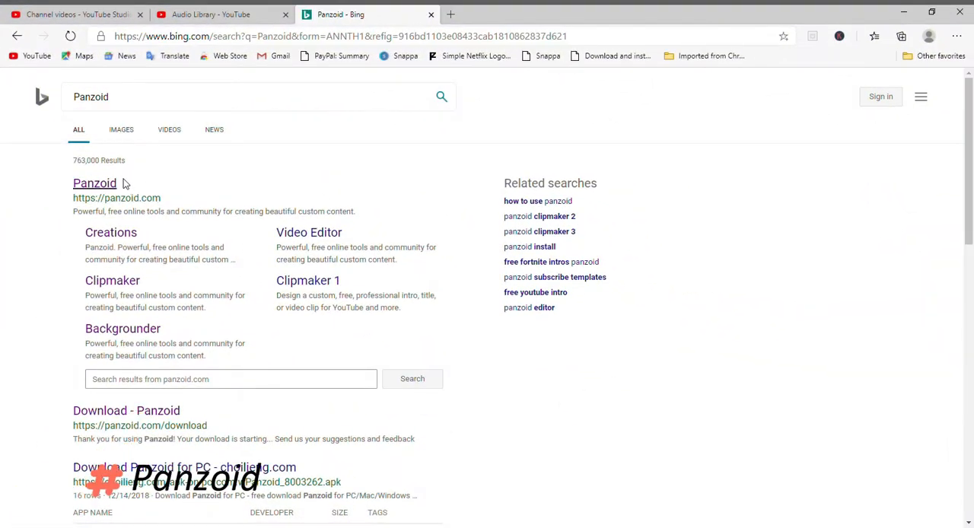
Step: Open the Panzoid website from the search results and go to its full Creations gallery
{"action": "mouse_move", "coordinate": [123, 183]}
{"action": "left_mouse_down"}
{"action": "mouse_move", "coordinate": [55, 187]}
{"action": "mouse_move", "coordinate": [120, 187]}
{"action": "left_mouse_up"}
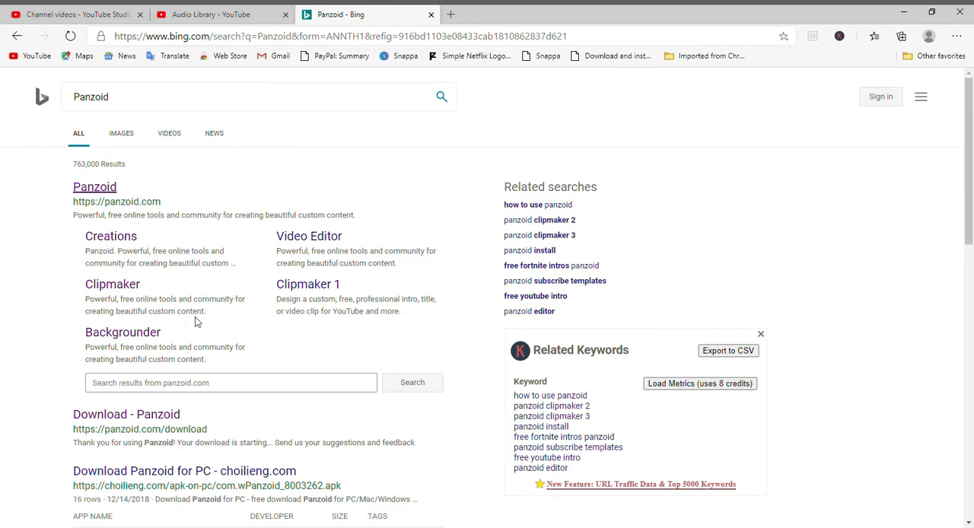
{"action": "left_click", "coordinate": [298, 287]}
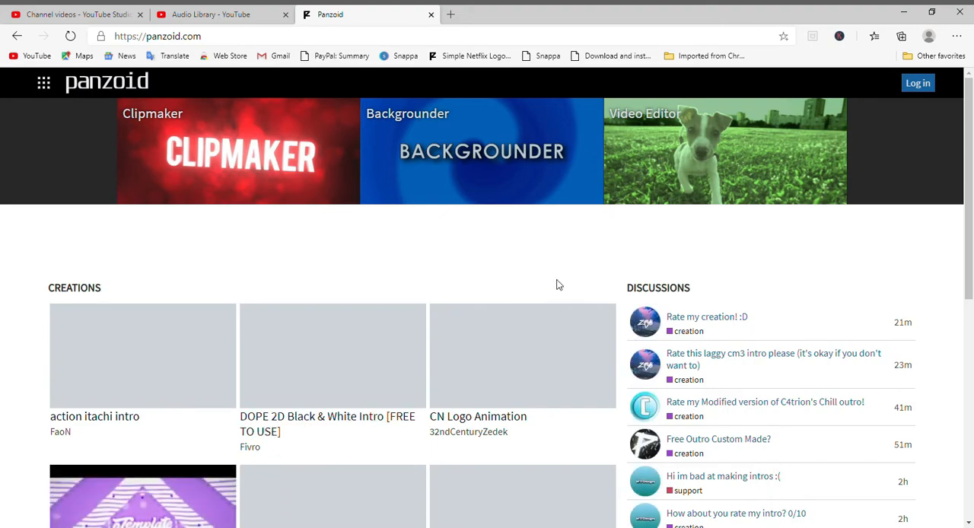
{"action": "scroll", "coordinate": [557, 285], "scroll_direction": "down", "scroll_amount": 3}
{"action": "scroll", "coordinate": [554, 293], "scroll_direction": "up", "scroll_amount": 2}
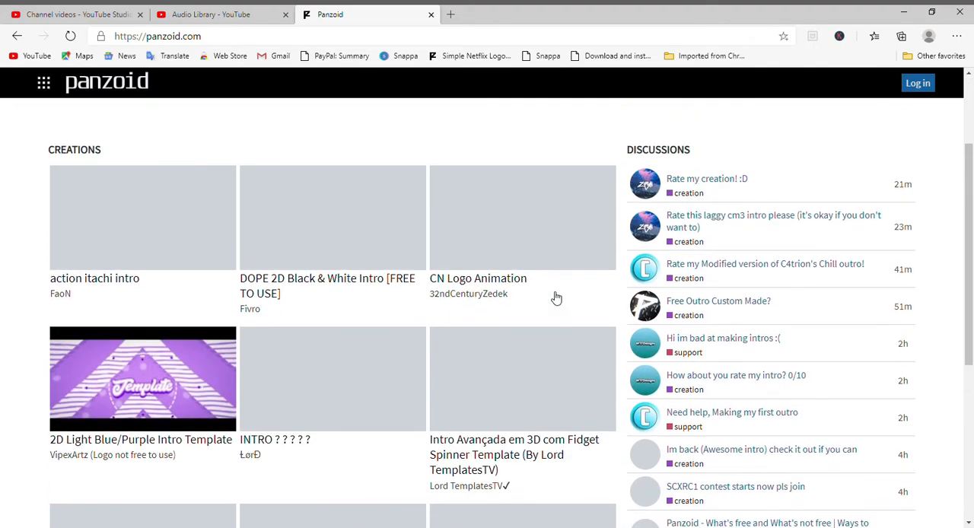
{"action": "scroll", "coordinate": [556, 297], "scroll_direction": "down", "scroll_amount": 4}
{"action": "left_click", "coordinate": [328, 378]}
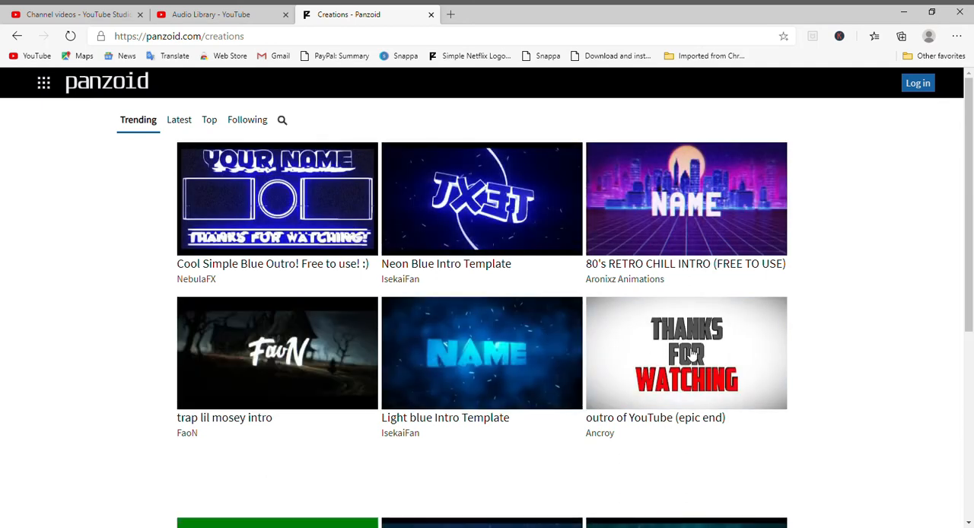
Step: Browse the trending creations for a suitable intro template, examining the thumbnails and titles
{"action": "scroll", "coordinate": [691, 355], "scroll_direction": "down", "scroll_amount": 2}
{"action": "scroll", "coordinate": [691, 355], "scroll_direction": "up", "scroll_amount": 2}
{"action": "scroll", "coordinate": [691, 373], "scroll_direction": "down", "scroll_amount": 5}
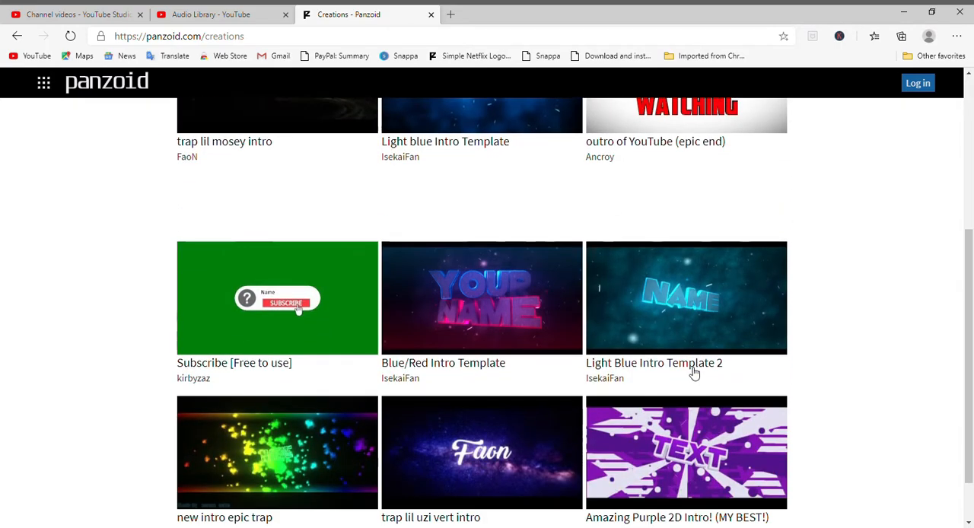
{"action": "scroll", "coordinate": [671, 408], "scroll_direction": "down", "scroll_amount": 2}
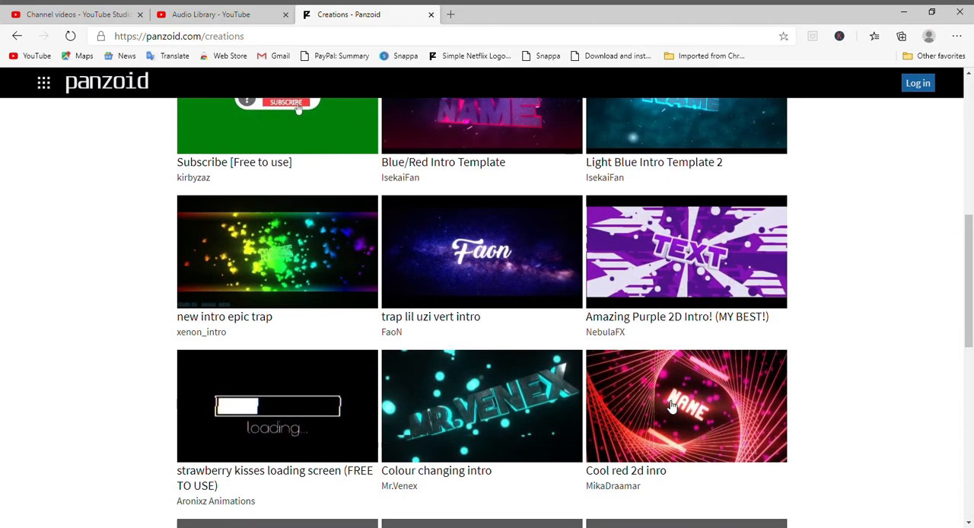
{"action": "scroll", "coordinate": [671, 408], "scroll_direction": "down", "scroll_amount": 3}
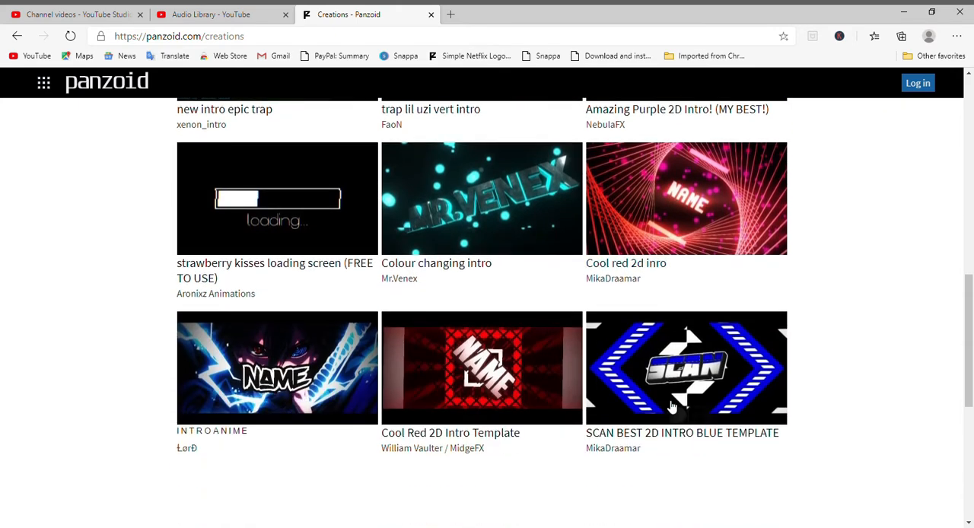
{"action": "scroll", "coordinate": [672, 407], "scroll_direction": "down", "scroll_amount": 1}
{"action": "scroll", "coordinate": [672, 407], "scroll_direction": "down", "scroll_amount": 4}
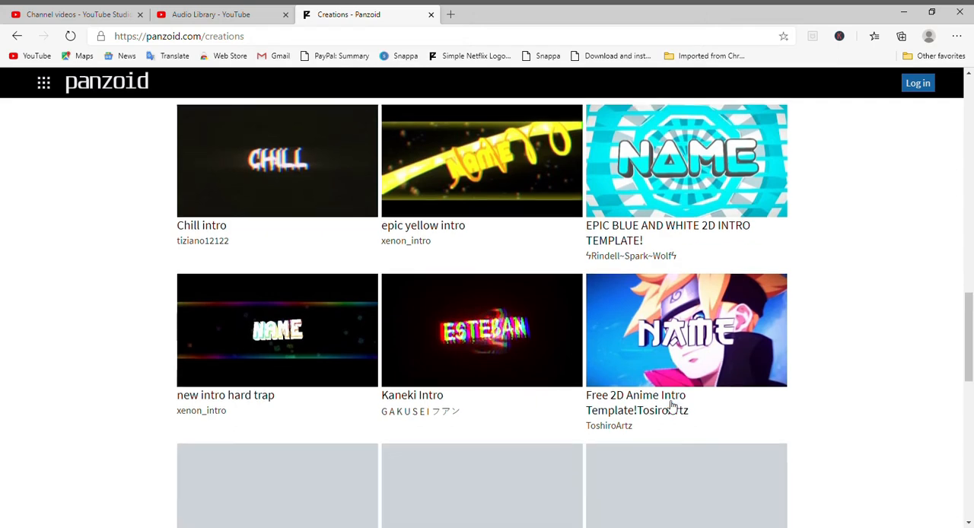
{"action": "scroll", "coordinate": [672, 407], "scroll_direction": "down", "scroll_amount": 2}
{"action": "scroll", "coordinate": [672, 407], "scroll_direction": "down", "scroll_amount": 1}
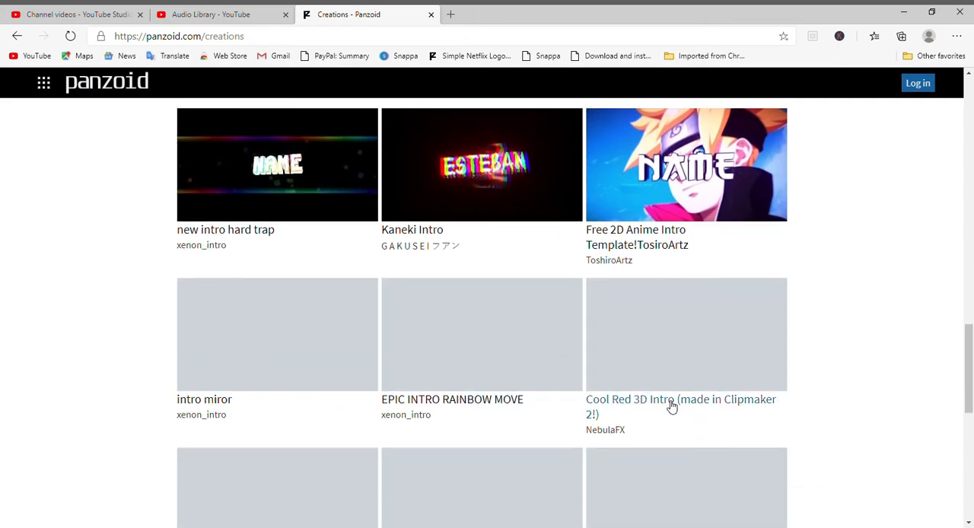
{"action": "scroll", "coordinate": [848, 374], "scroll_direction": "down", "scroll_amount": 3}
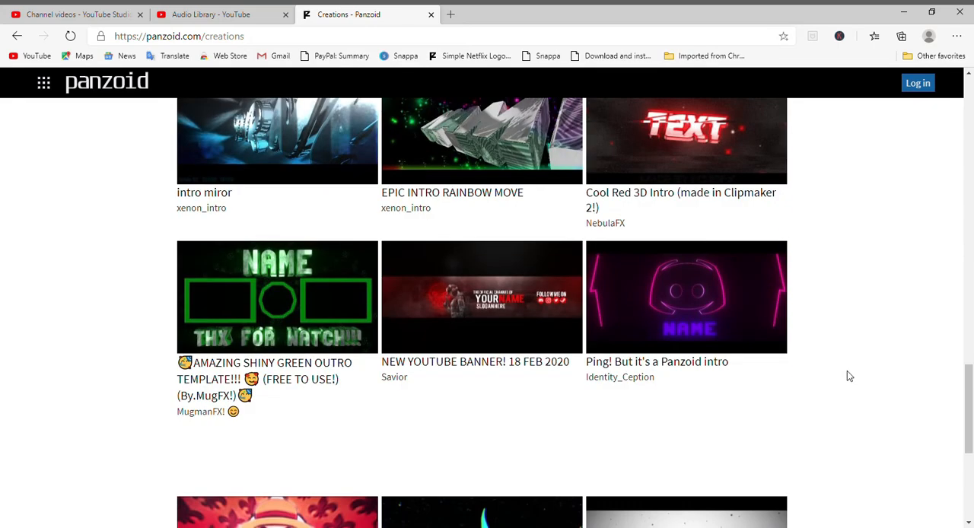
{"action": "scroll", "coordinate": [850, 375], "scroll_direction": "down", "scroll_amount": 4}
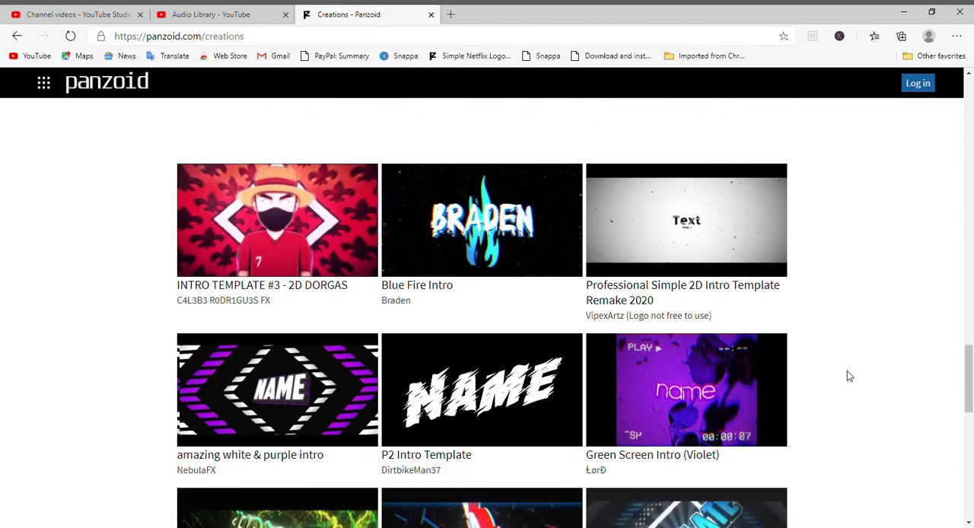
{"action": "scroll", "coordinate": [849, 376], "scroll_direction": "down", "scroll_amount": 4}
{"action": "scroll", "coordinate": [849, 376], "scroll_direction": "down", "scroll_amount": 2}
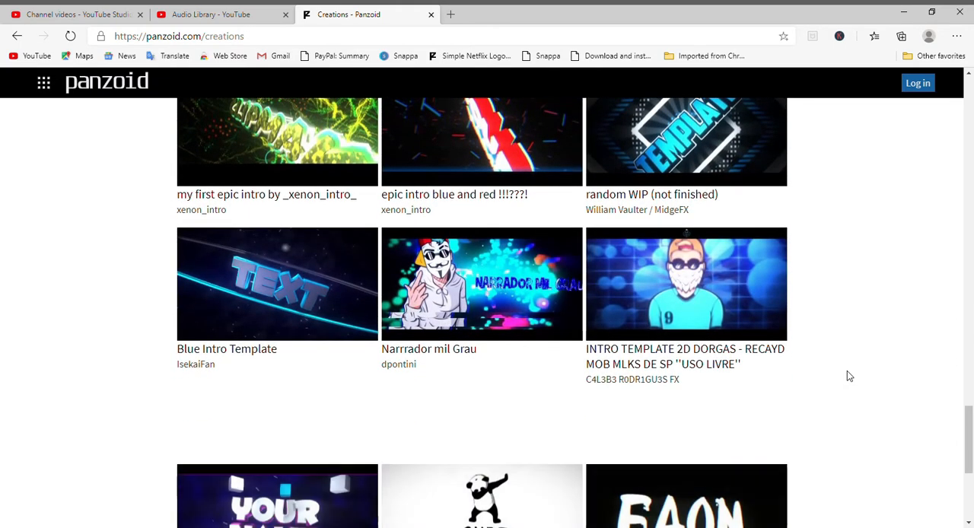
{"action": "scroll", "coordinate": [849, 376], "scroll_direction": "down", "scroll_amount": 4}
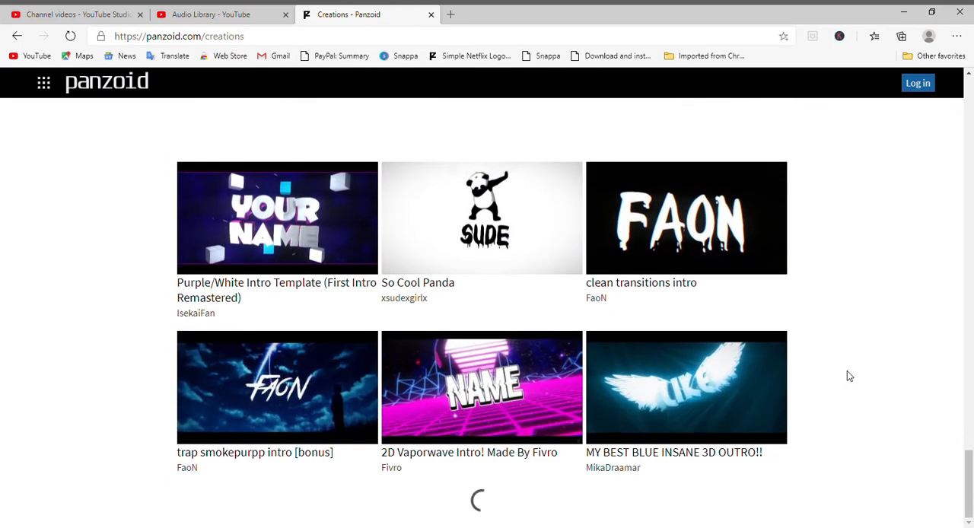
{"action": "scroll", "coordinate": [849, 376], "scroll_direction": "down", "scroll_amount": 3}
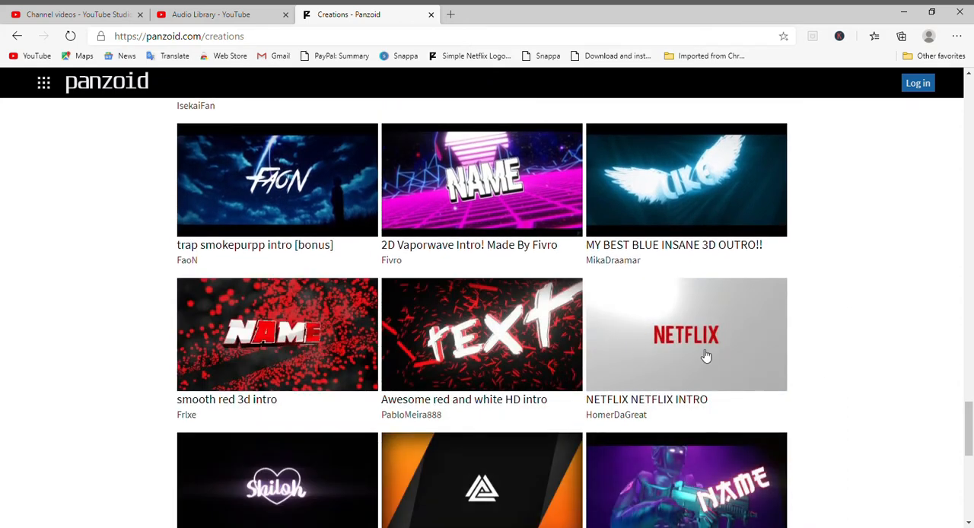
{"action": "scroll", "coordinate": [670, 363], "scroll_direction": "down", "scroll_amount": 3}
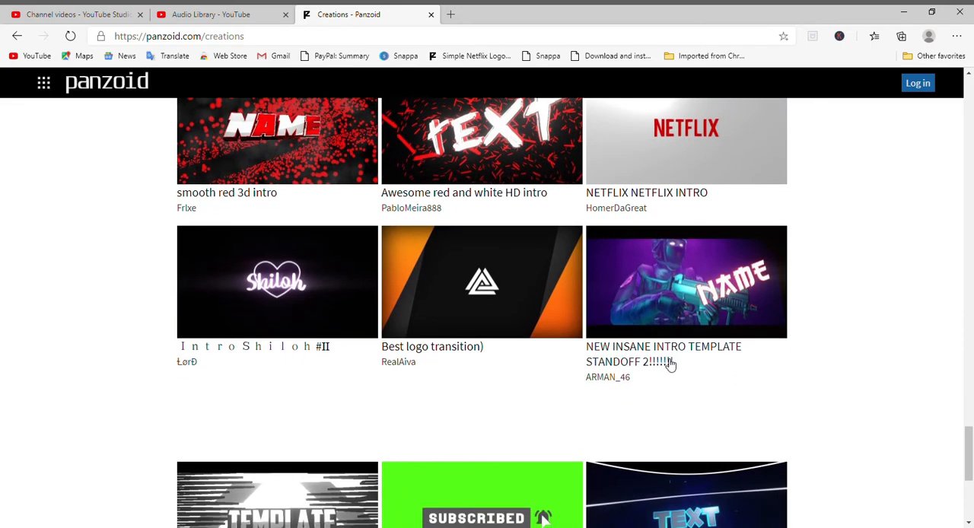
Step: Choose the NETFLIX NETFLIX INTRO creation and open it in Clipmaker
{"action": "scroll", "coordinate": [670, 364], "scroll_direction": "up", "scroll_amount": 5}
{"action": "scroll", "coordinate": [693, 365], "scroll_direction": "down", "scroll_amount": 1}
{"action": "left_click", "coordinate": [682, 411]}
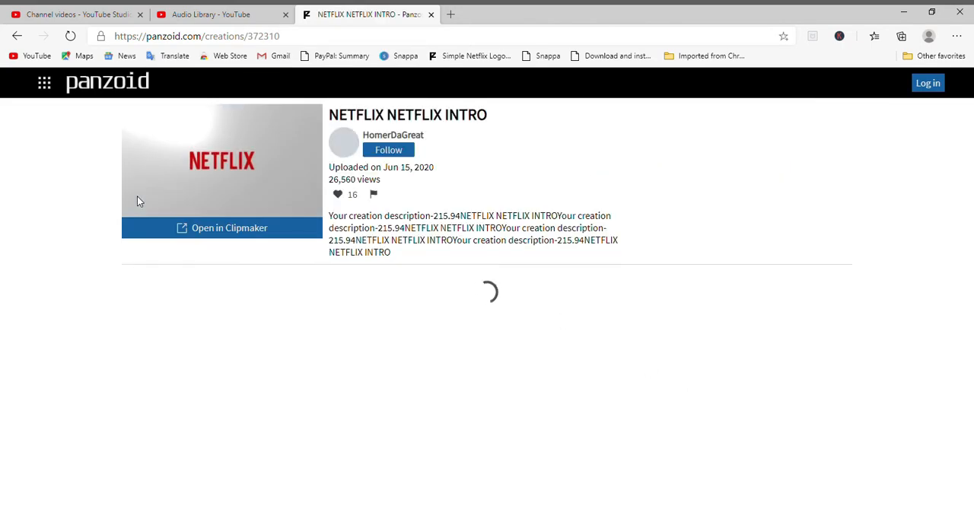
{"action": "scroll", "coordinate": [322, 269], "scroll_direction": "down", "scroll_amount": 1}
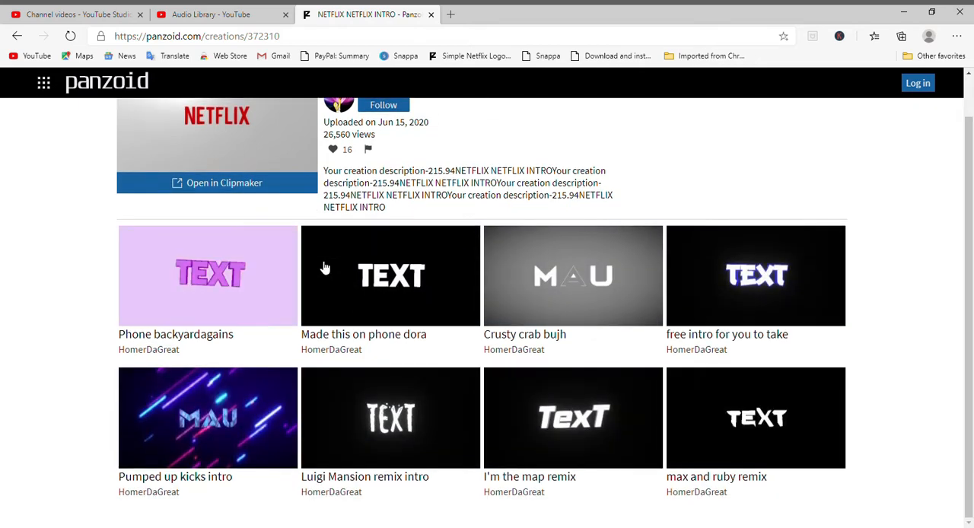
{"action": "scroll", "coordinate": [323, 268], "scroll_direction": "up", "scroll_amount": 1}
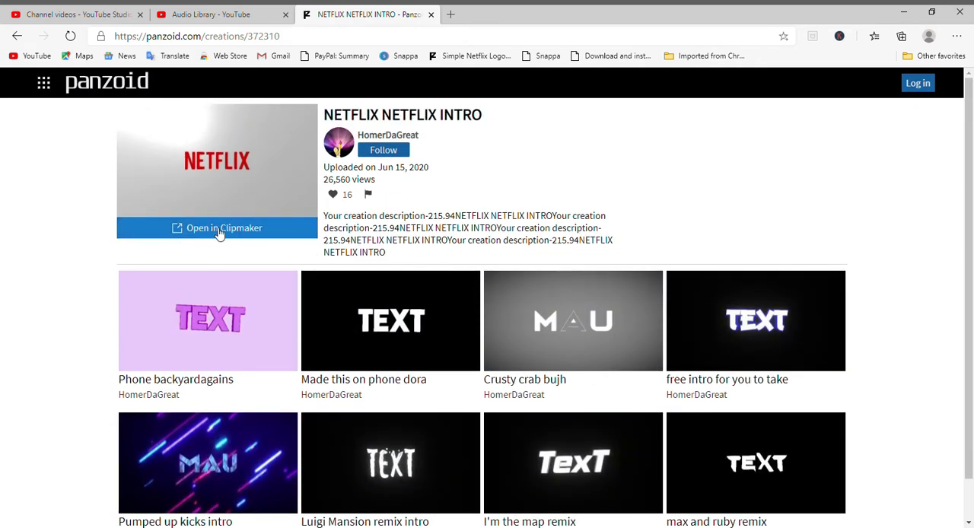
{"action": "left_click", "coordinate": [218, 230]}
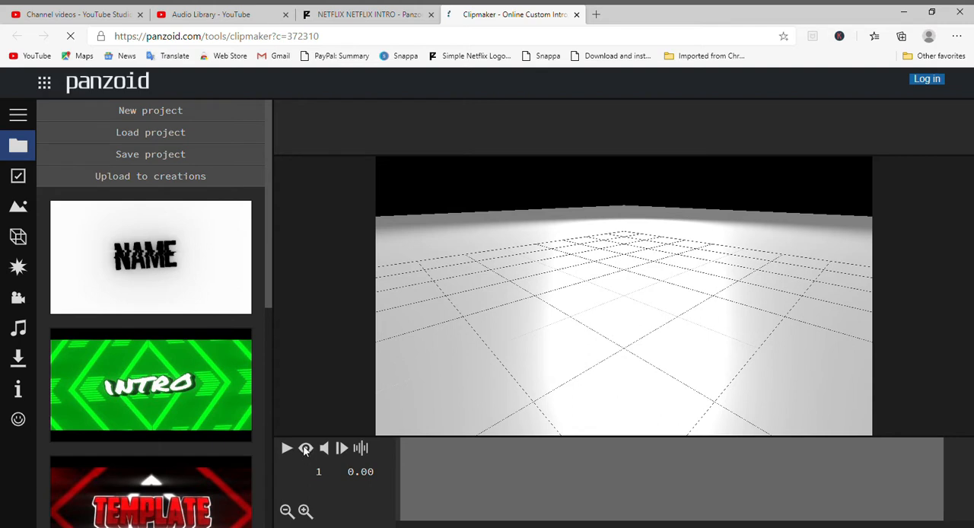
Step: Switch the viewport to the camera view and preview the intro animation from its first frame
{"action": "left_click", "coordinate": [305, 449]}
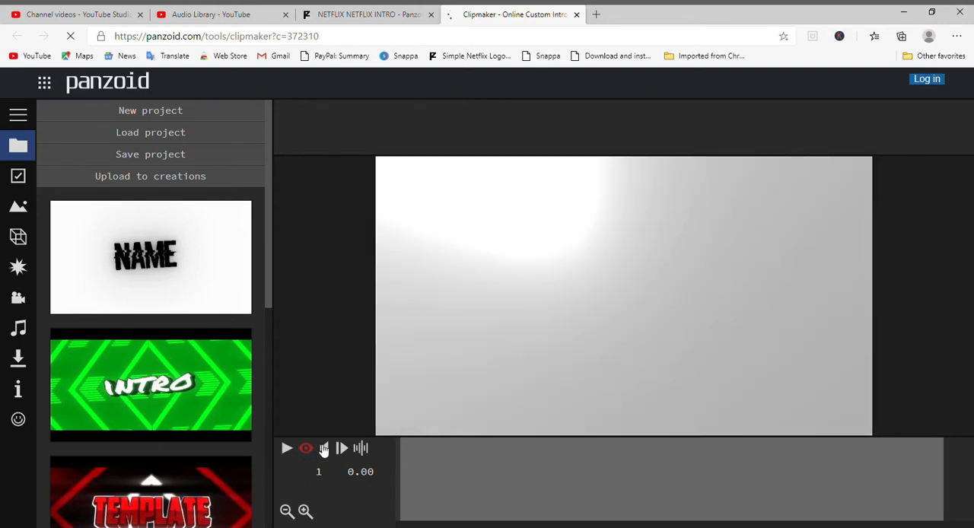
{"action": "left_click", "coordinate": [288, 451]}
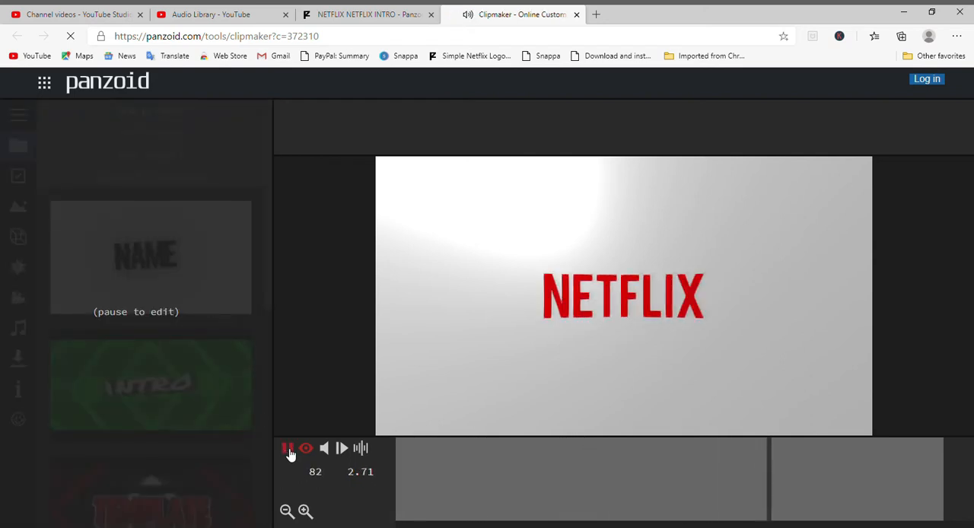
{"action": "left_click", "coordinate": [287, 451]}
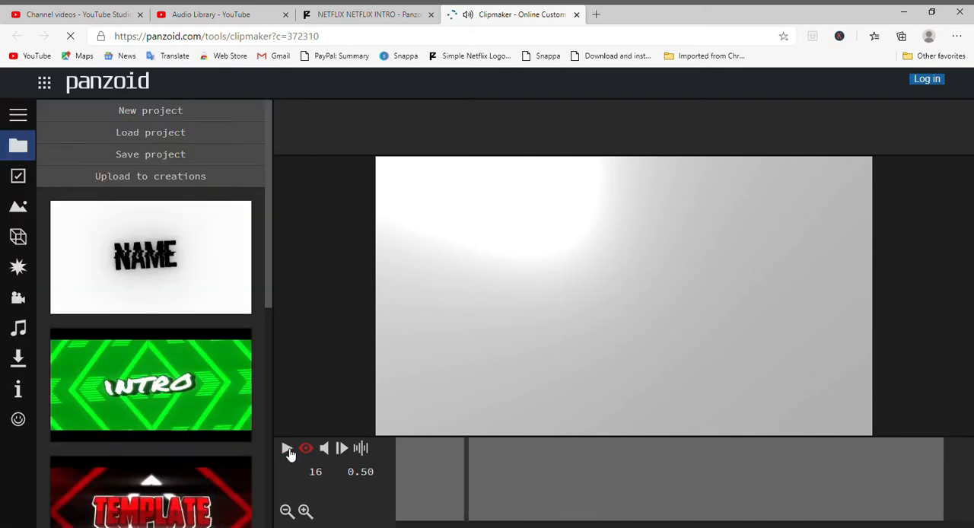
{"action": "left_click_drag", "start_coordinate": [466, 469], "coordinate": [383, 484]}
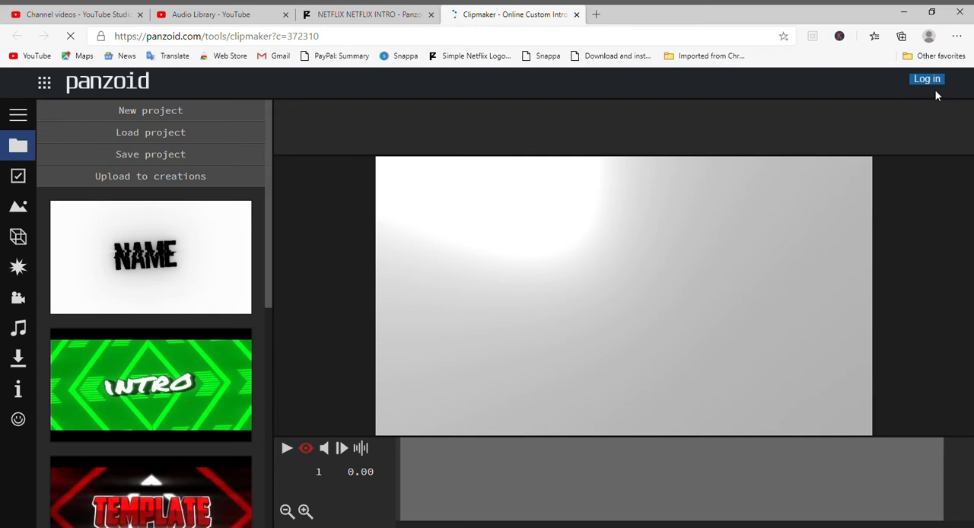
{"action": "left_click", "coordinate": [287, 450]}
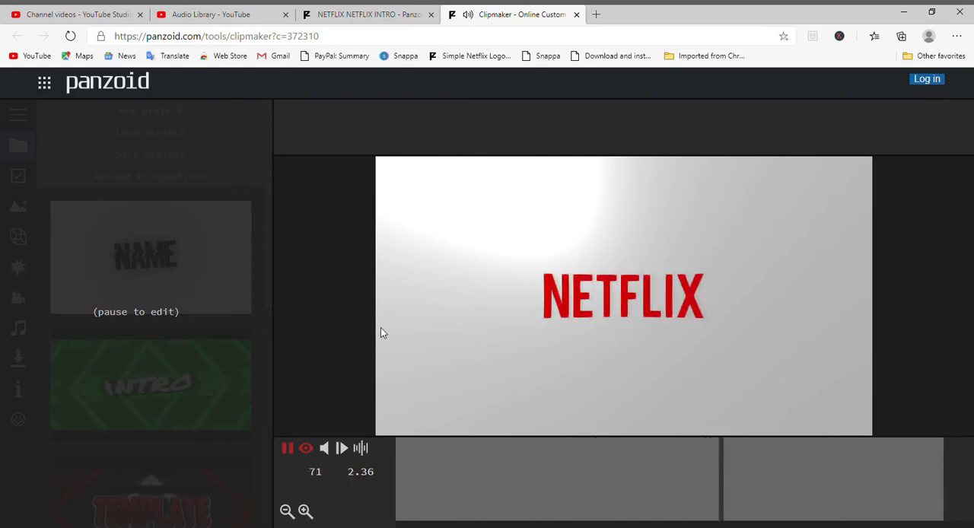
{"action": "left_click", "coordinate": [287, 448]}
{"action": "scroll", "coordinate": [212, 442], "scroll_direction": "down", "scroll_amount": 3}
{"action": "scroll", "coordinate": [212, 442], "scroll_direction": "down", "scroll_amount": 4}
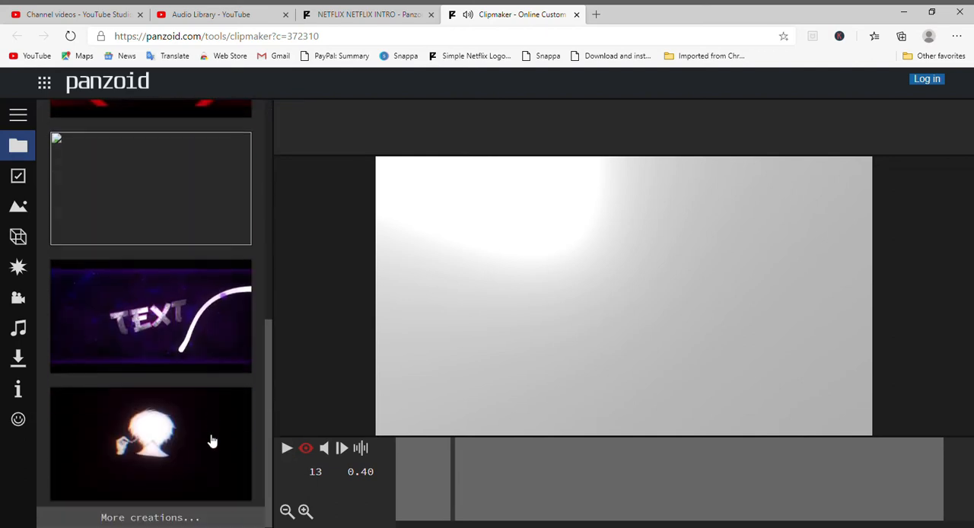
{"action": "scroll", "coordinate": [213, 442], "scroll_direction": "up", "scroll_amount": 7}
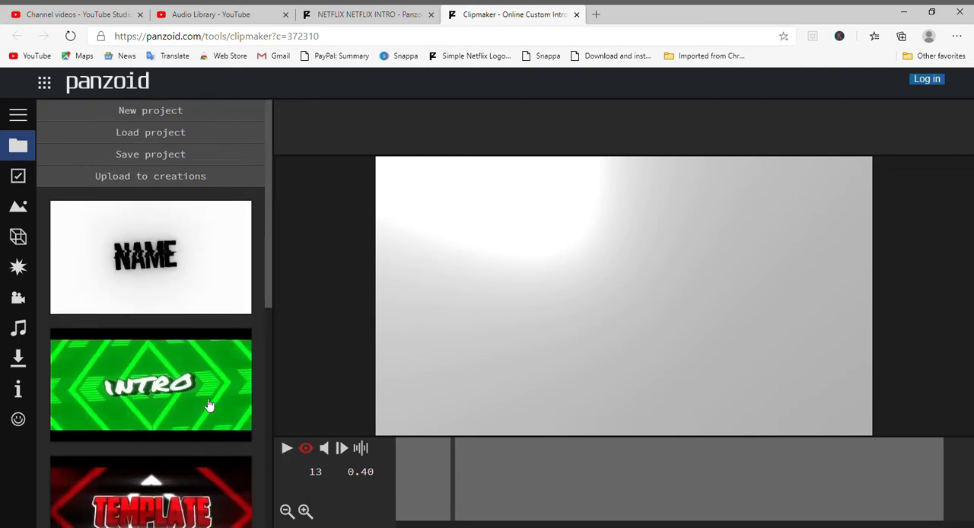
Step: Change the wording of the NETFLIX 3D text object to "Panzoid"
{"action": "left_click", "coordinate": [16, 238]}
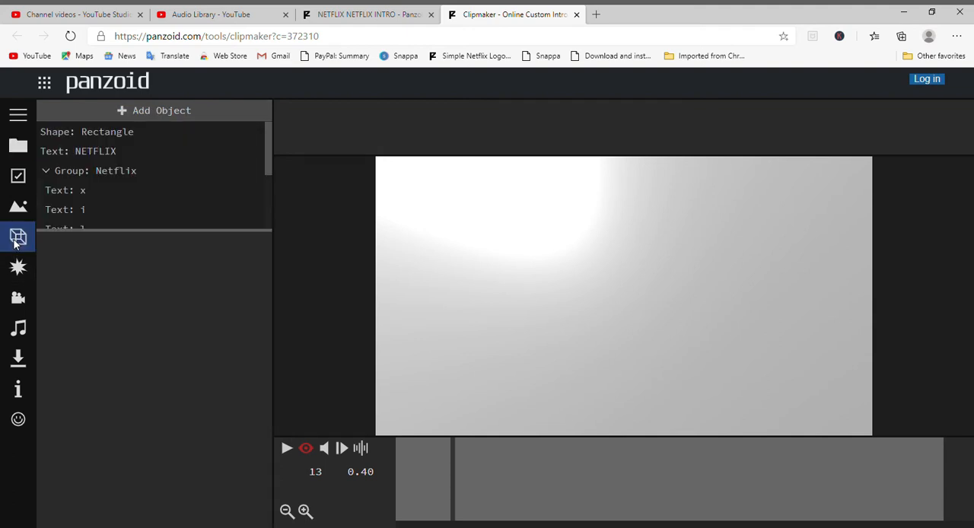
{"action": "left_click", "coordinate": [106, 152]}
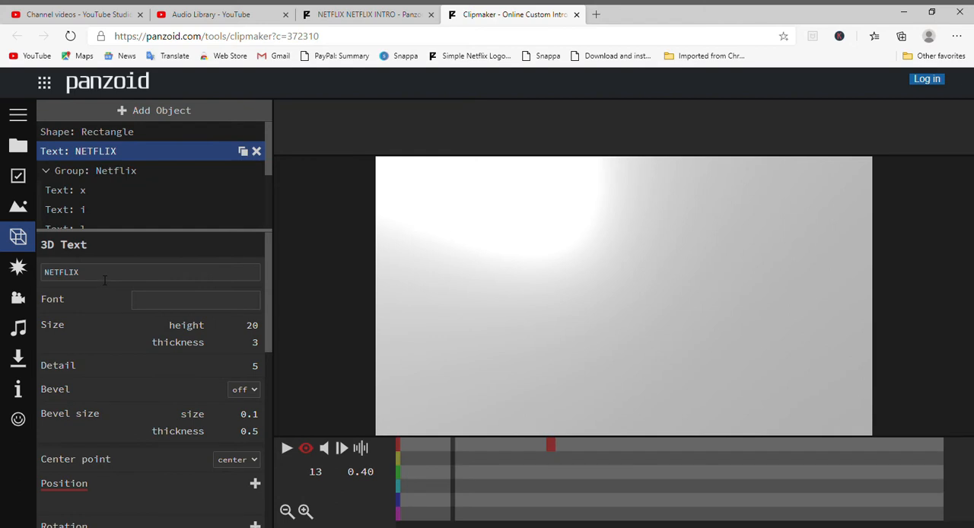
{"action": "left_click", "coordinate": [104, 279]}
{"action": "left_click_drag", "start_coordinate": [93, 278], "coordinate": [42, 274]}
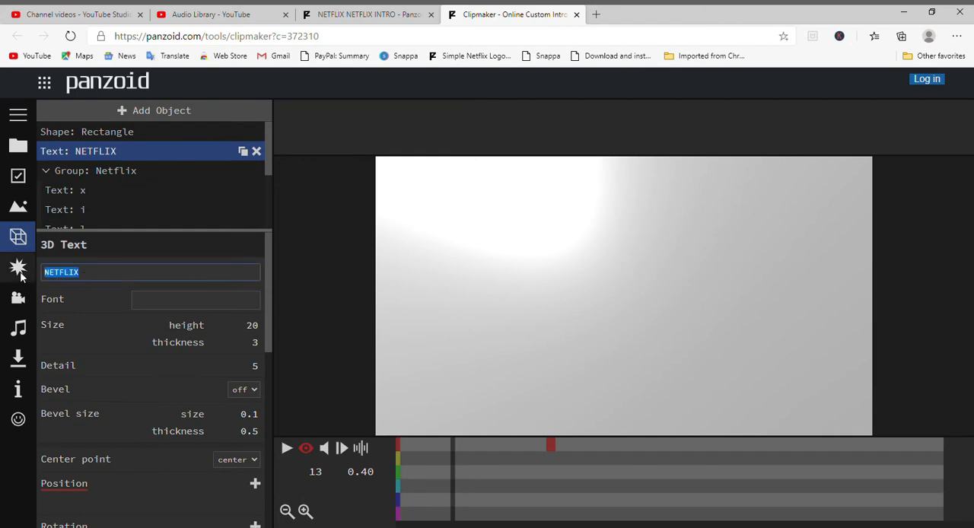
{"action": "left_click", "coordinate": [77, 272]}
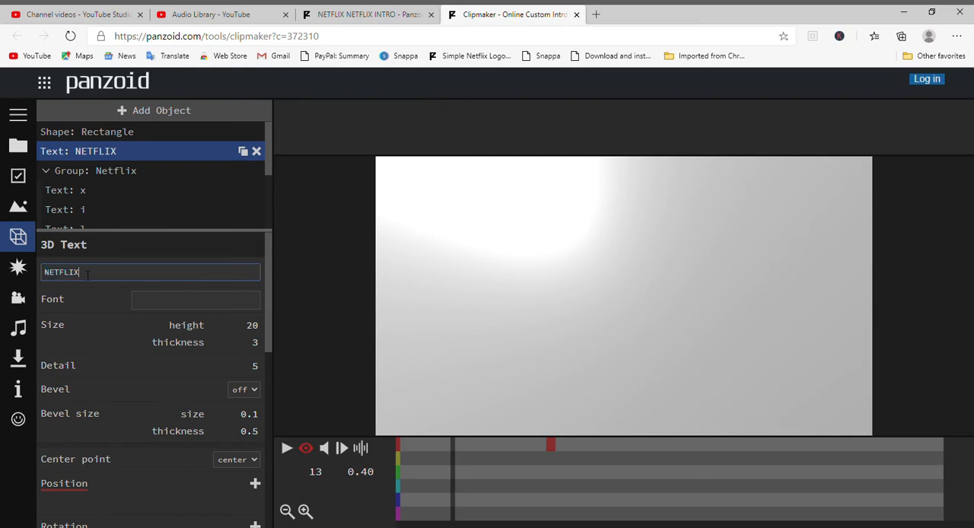
{"action": "double_click", "coordinate": [88, 276]}
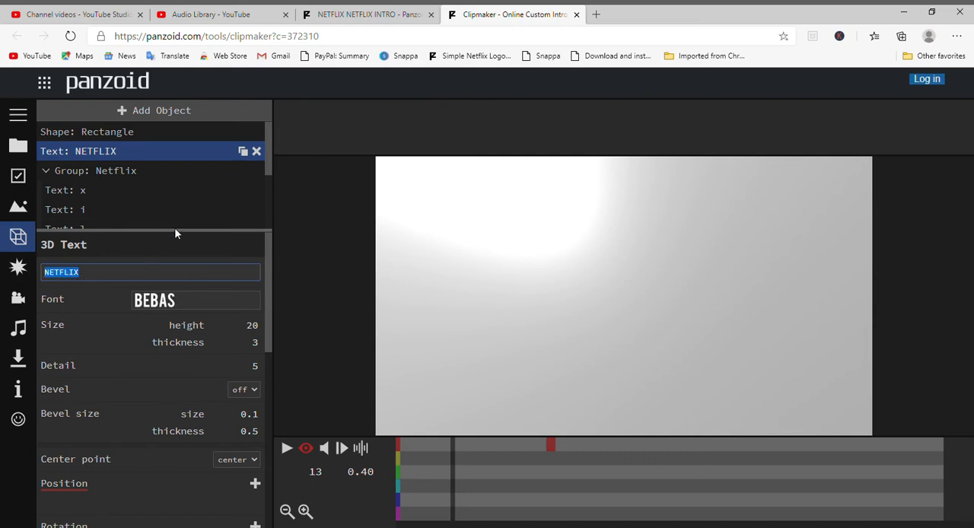
{"action": "key", "text": "BackSpace"}
{"action": "type", "text": "ox movi"}
{"action": "key", "text": "BackSpace"}
{"action": "type", "text": "nzoid"}
{"action": "mouse_move", "coordinate": [78, 280]}
{"action": "left_mouse_down"}
{"action": "mouse_move", "coordinate": [44, 279]}
{"action": "mouse_move", "coordinate": [98, 283]}
{"action": "left_mouse_up"}
{"action": "left_click", "coordinate": [97, 282]}
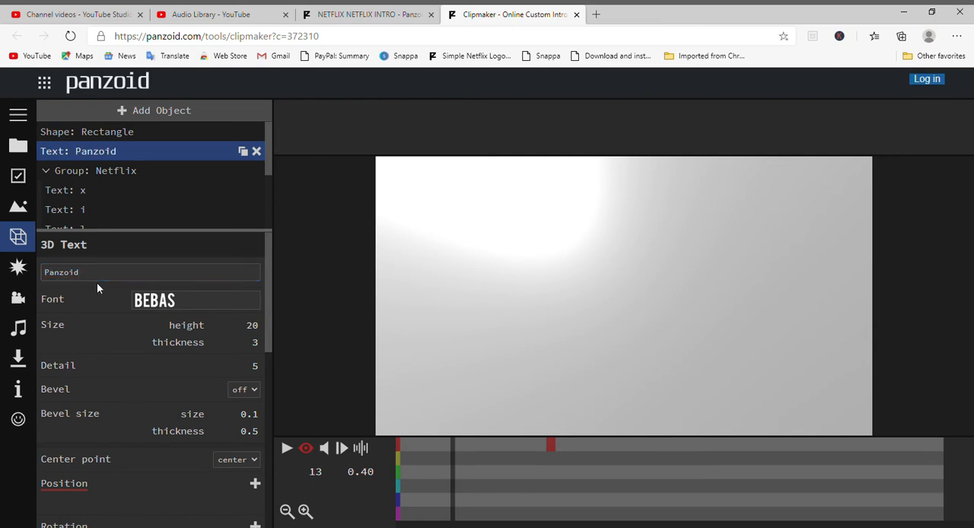
Step: Look through the letter objects in the Netflix group and change the letter N to "P"
{"action": "left_click", "coordinate": [105, 170]}
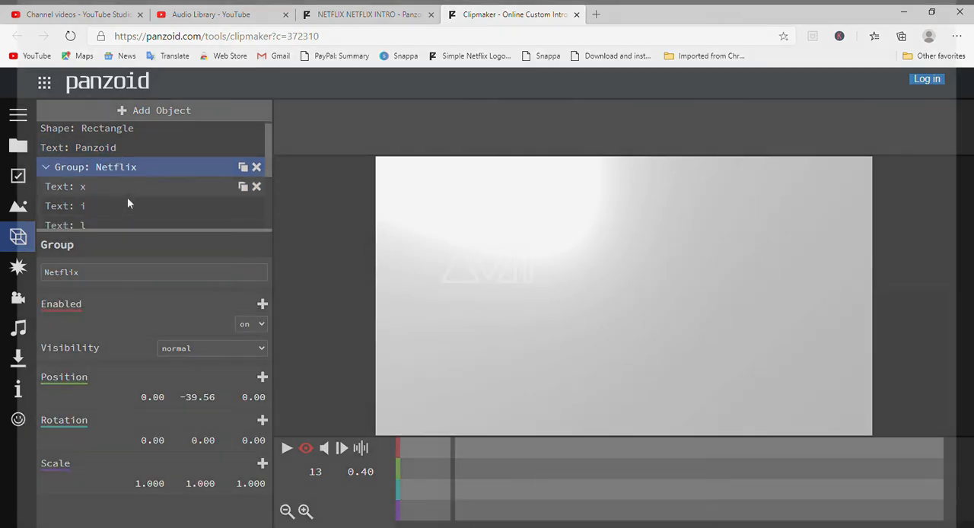
{"action": "scroll", "coordinate": [127, 197], "scroll_direction": "down", "scroll_amount": 3}
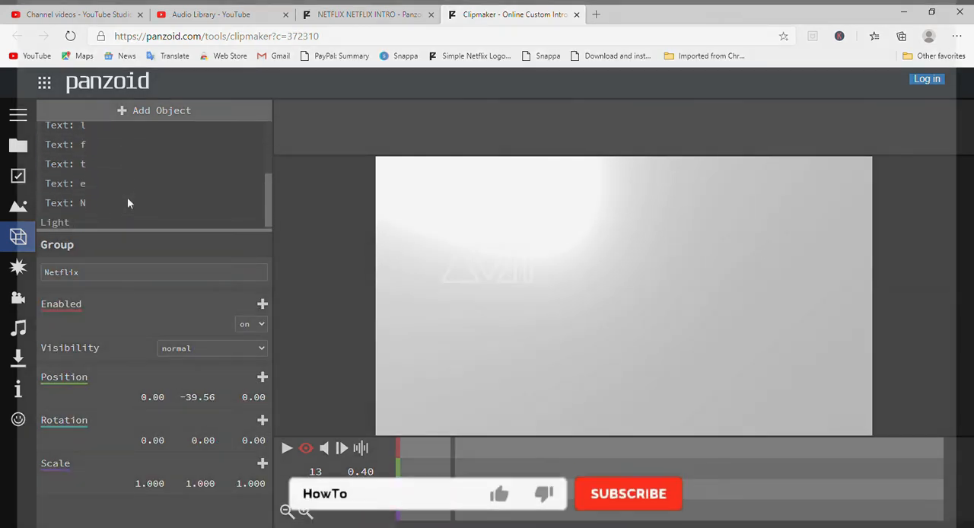
{"action": "scroll", "coordinate": [127, 197], "scroll_direction": "up", "scroll_amount": 2}
{"action": "left_click", "coordinate": [117, 151]}
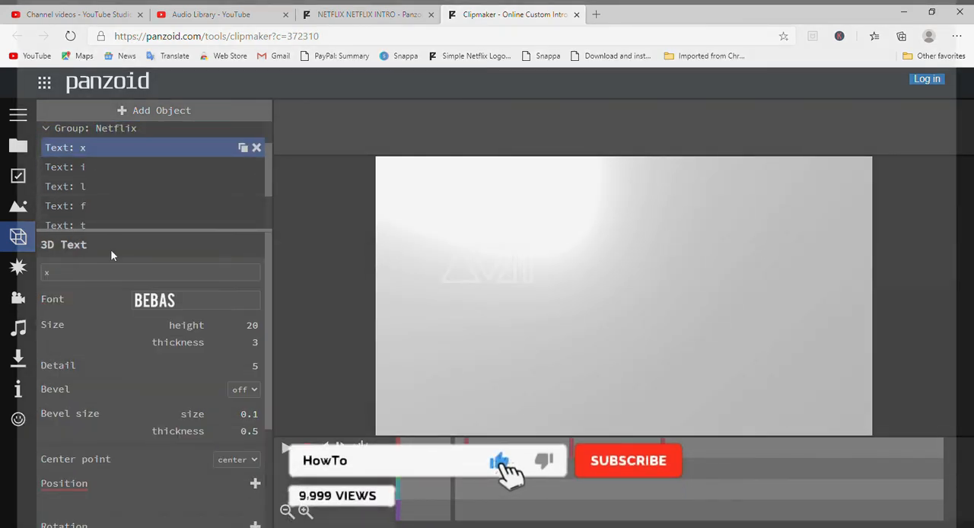
{"action": "scroll", "coordinate": [127, 212], "scroll_direction": "down", "scroll_amount": 2}
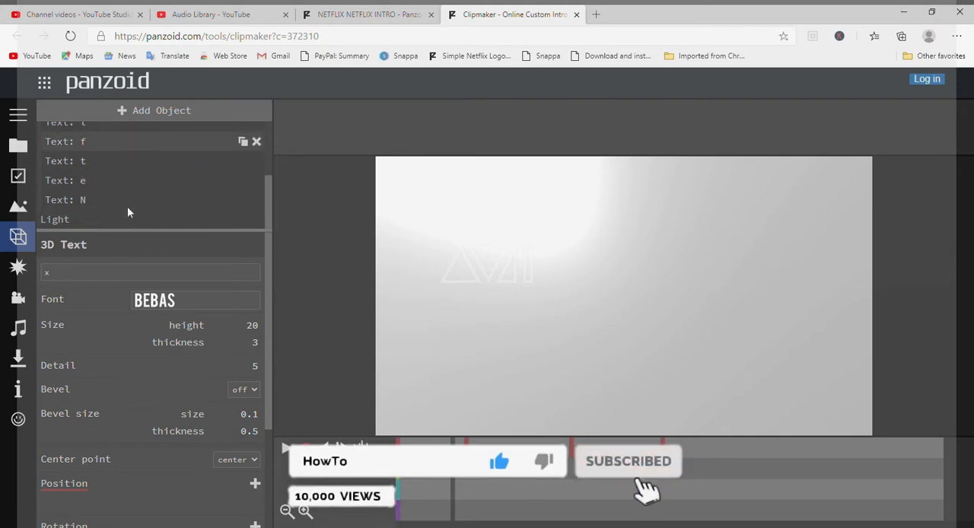
{"action": "scroll", "coordinate": [127, 211], "scroll_direction": "up", "scroll_amount": 2}
{"action": "scroll", "coordinate": [127, 210], "scroll_direction": "down", "scroll_amount": 2}
{"action": "left_click", "coordinate": [127, 200]}
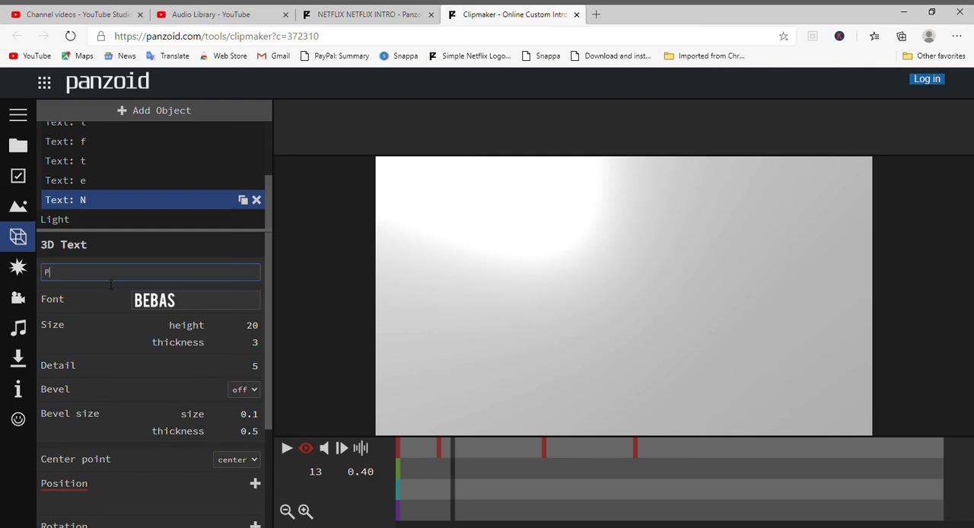
{"action": "left_click", "coordinate": [113, 202]}
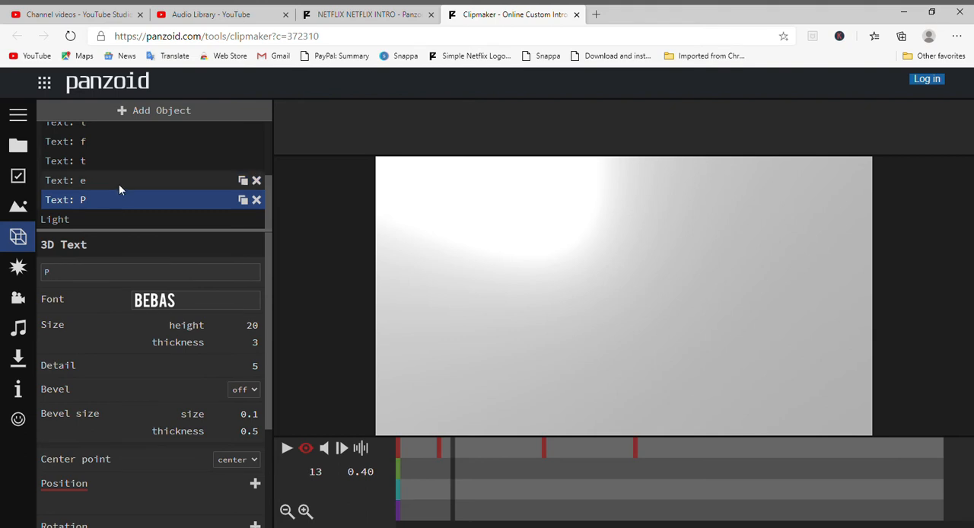
Step: Change the letter e in the Netflix group to "a" and the letter t to "n"
{"action": "left_click", "coordinate": [118, 184]}
{"action": "left_click", "coordinate": [98, 276]}
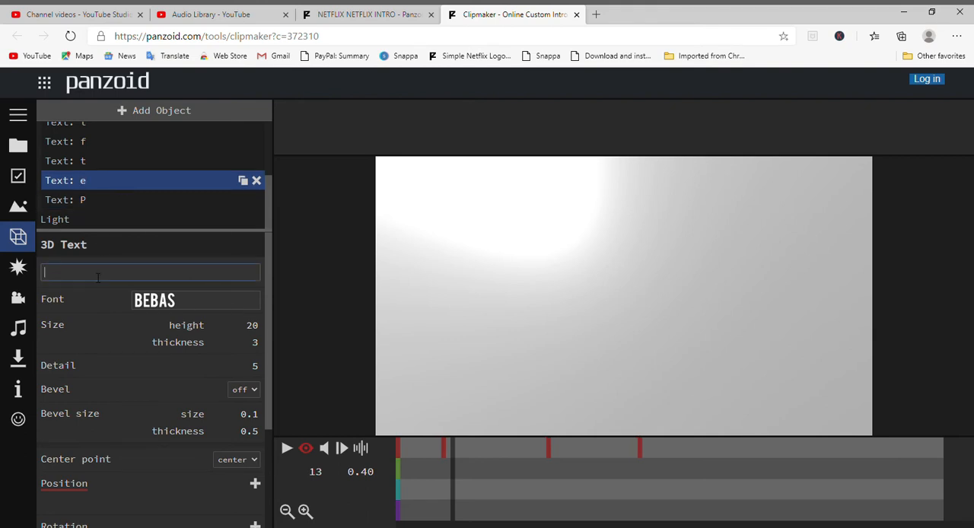
{"action": "type", "text": "a"}
{"action": "key", "text": "Return"}
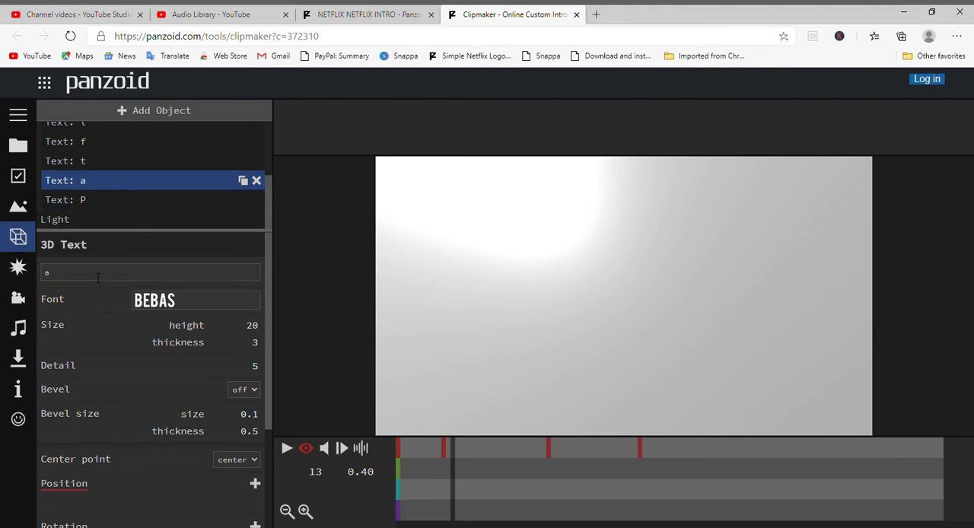
{"action": "left_click", "coordinate": [80, 167]}
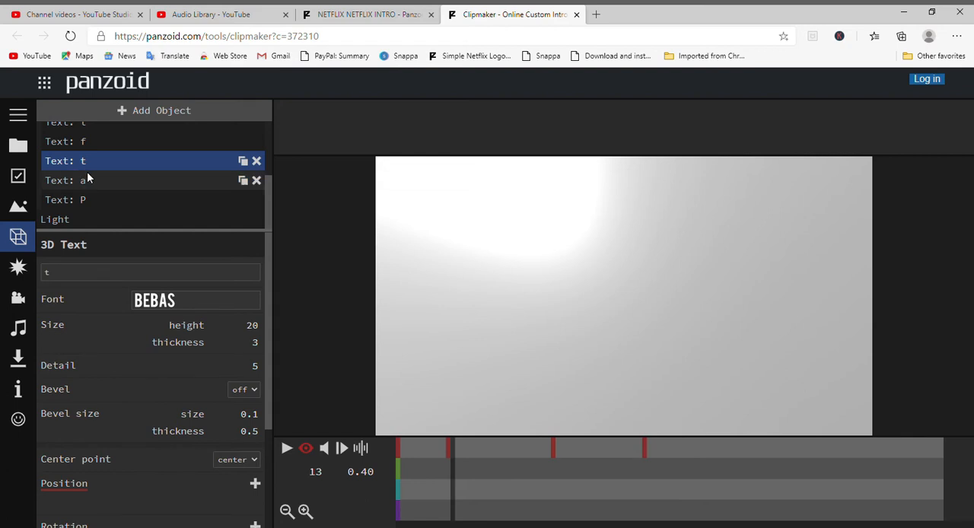
{"action": "left_click", "coordinate": [91, 275]}
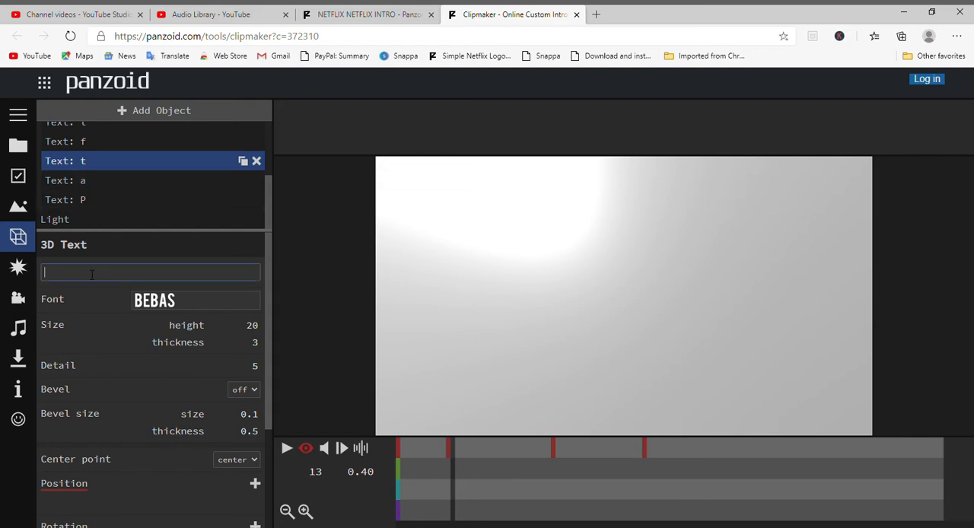
{"action": "type", "text": "n"}
Step: Change the letter f in the Netflix group to "z" and the letter l to "o"
{"action": "left_click", "coordinate": [102, 144]}
{"action": "left_click", "coordinate": [110, 276]}
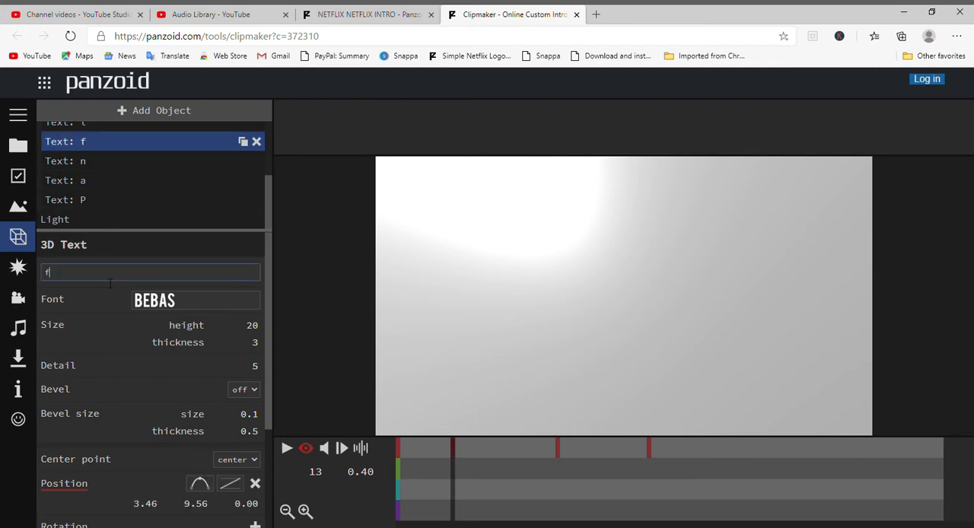
{"action": "type", "text": "z"}
{"action": "scroll", "coordinate": [127, 190], "scroll_direction": "up", "scroll_amount": 1}
{"action": "left_click", "coordinate": [126, 141]}
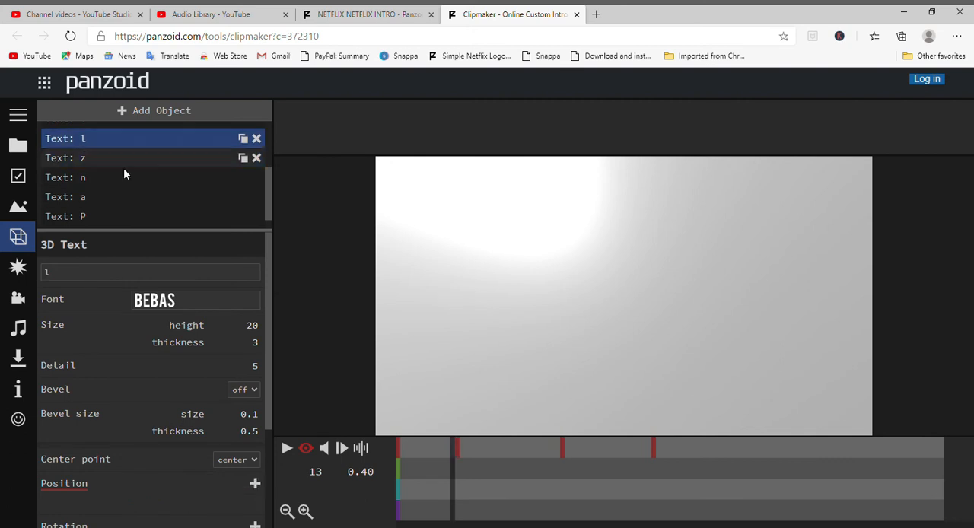
{"action": "key", "text": "BackSpace"}
{"action": "type", "text": "o"}
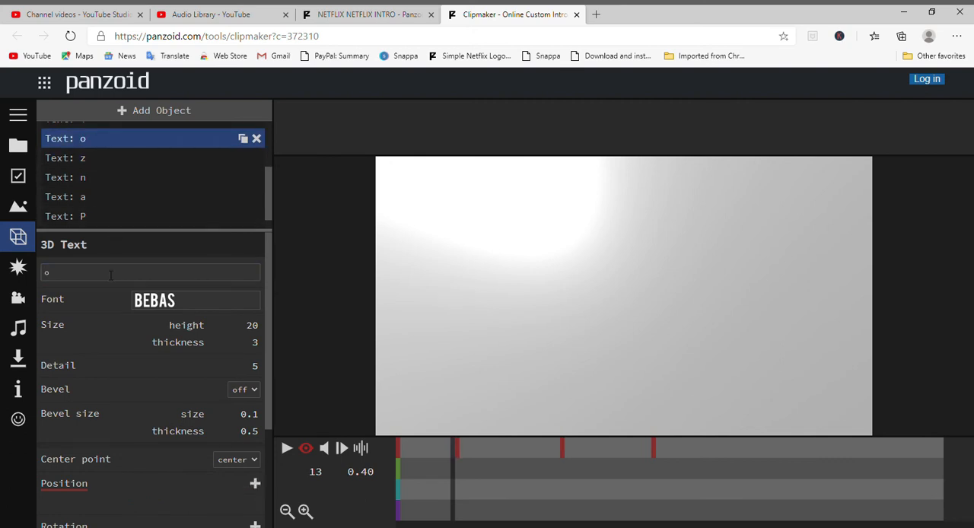
Step: Re-enter "i" for the letter i in the Netflix group and change the letter x to "d"
{"action": "scroll", "coordinate": [102, 194], "scroll_direction": "up", "scroll_amount": 1}
{"action": "left_click", "coordinate": [100, 151]}
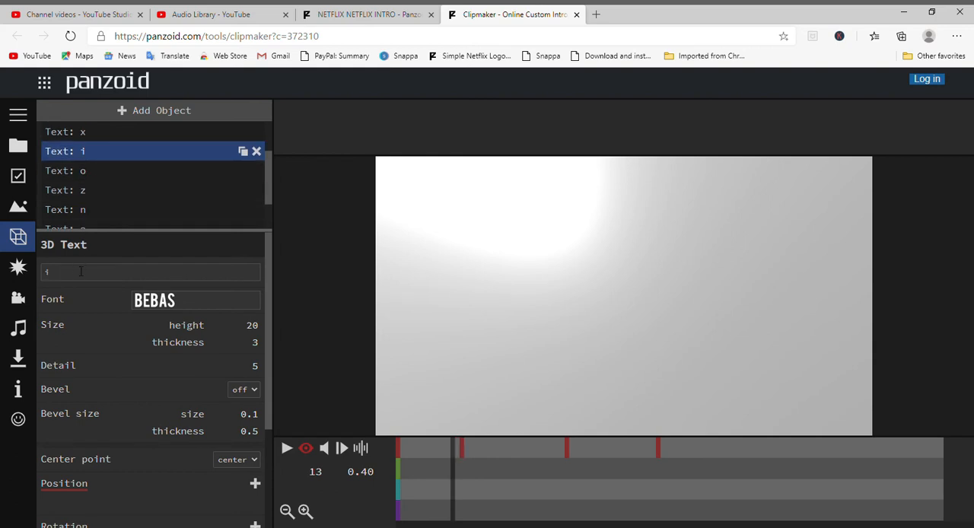
{"action": "left_click", "coordinate": [78, 274]}
{"action": "type", "text": "i"}
{"action": "scroll", "coordinate": [131, 164], "scroll_direction": "up", "scroll_amount": 1}
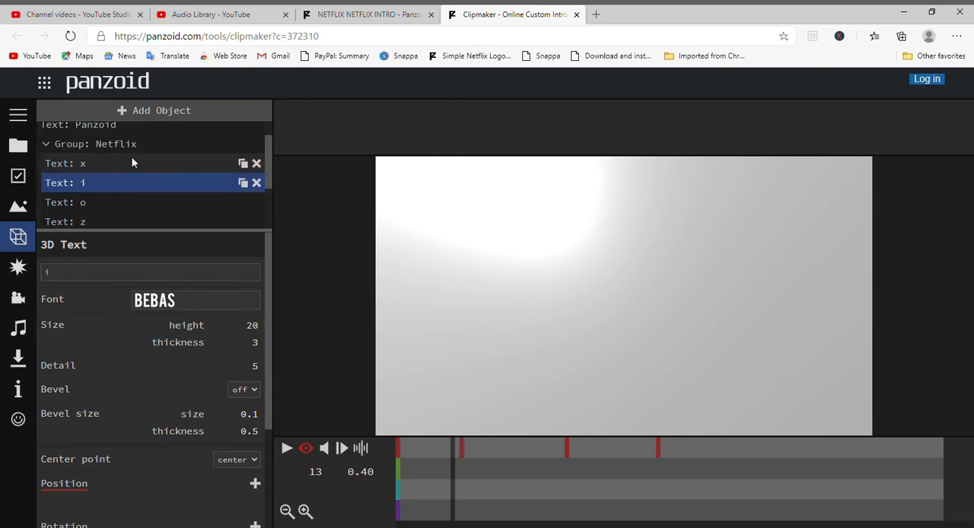
{"action": "left_click", "coordinate": [126, 166]}
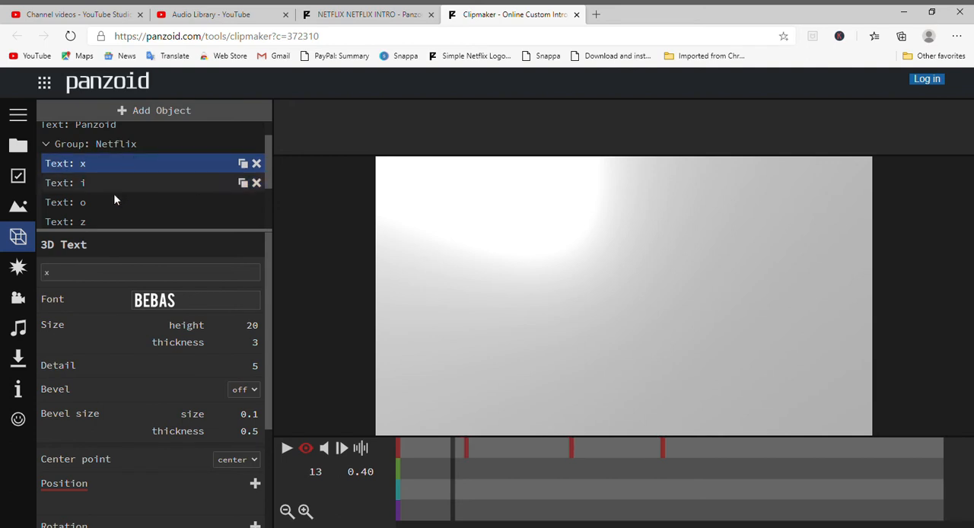
{"action": "left_click", "coordinate": [110, 279]}
{"action": "key", "text": "BackSpace"}
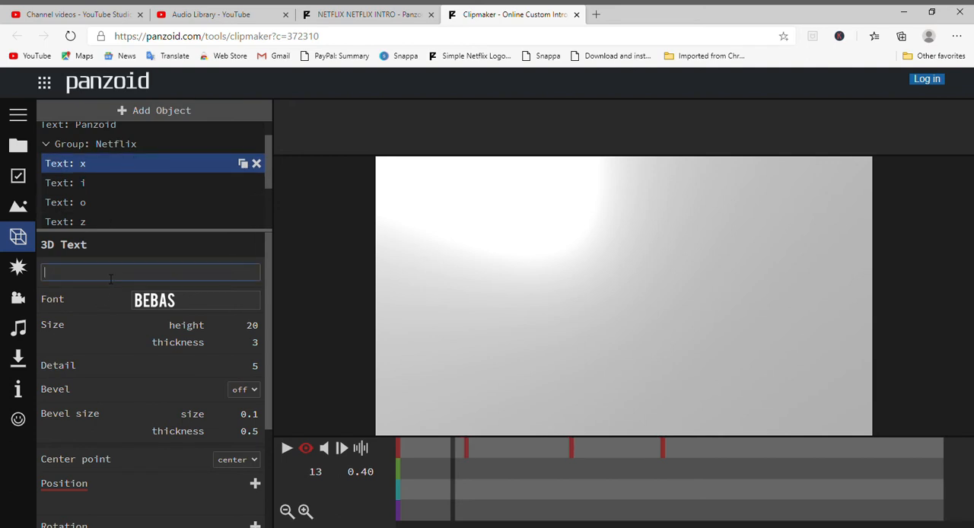
{"action": "type", "text": "d"}
{"action": "scroll", "coordinate": [214, 431], "scroll_direction": "down", "scroll_amount": 2}
{"action": "scroll", "coordinate": [215, 442], "scroll_direction": "up", "scroll_amount": 2}
{"action": "scroll", "coordinate": [215, 442], "scroll_direction": "up", "scroll_amount": 1}
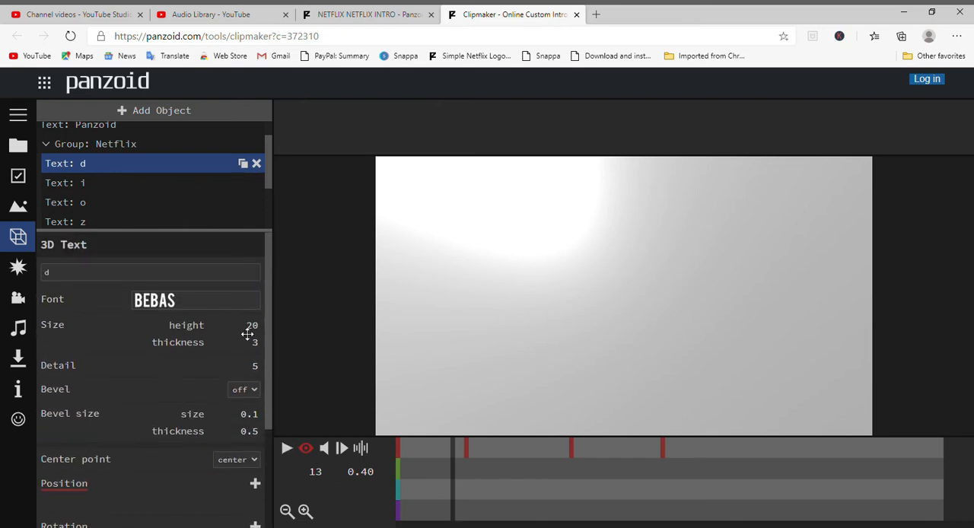
Step: Play the intro animation to check the edited lettering and pause it once the full title has formed
{"action": "left_click", "coordinate": [287, 449]}
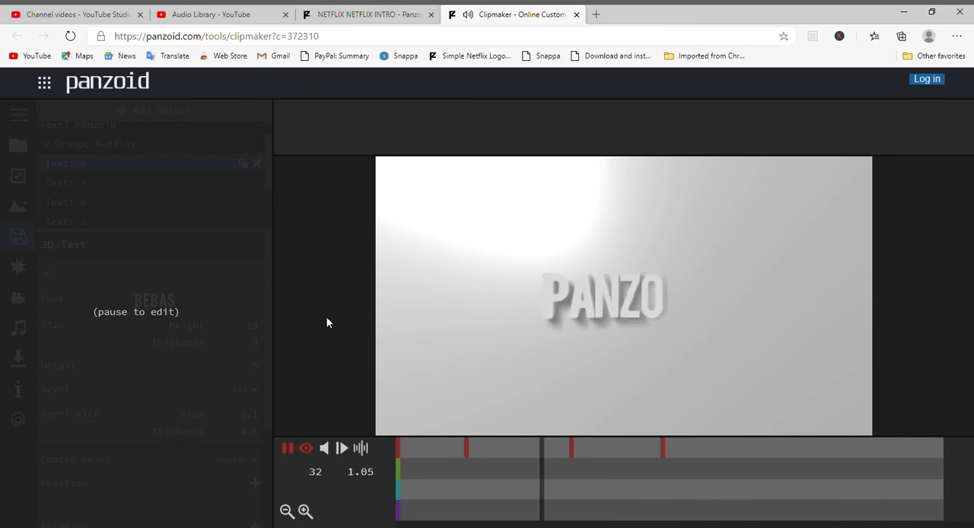
{"action": "left_click", "coordinate": [289, 449]}
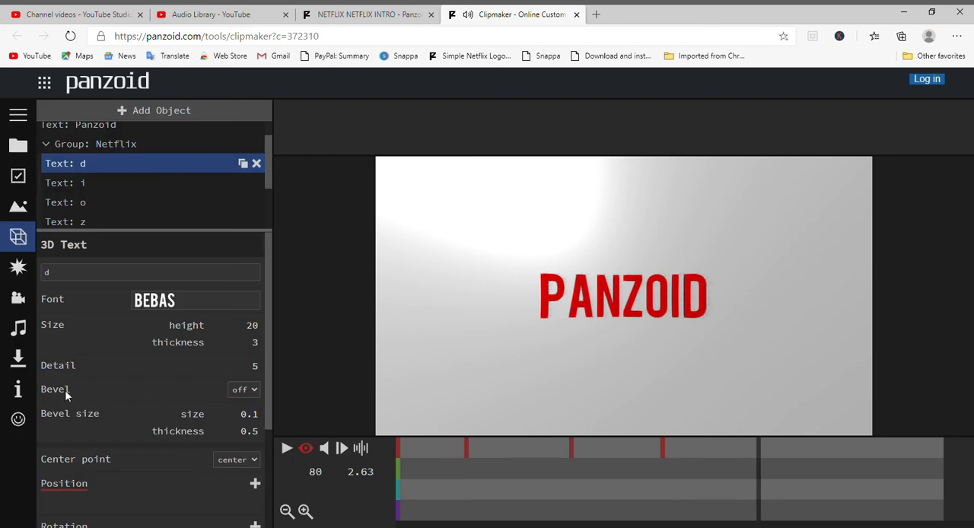
Step: Render the video in balanced mode as .mkv (vp8/opus) and download the finished file
{"action": "left_click", "coordinate": [16, 362]}
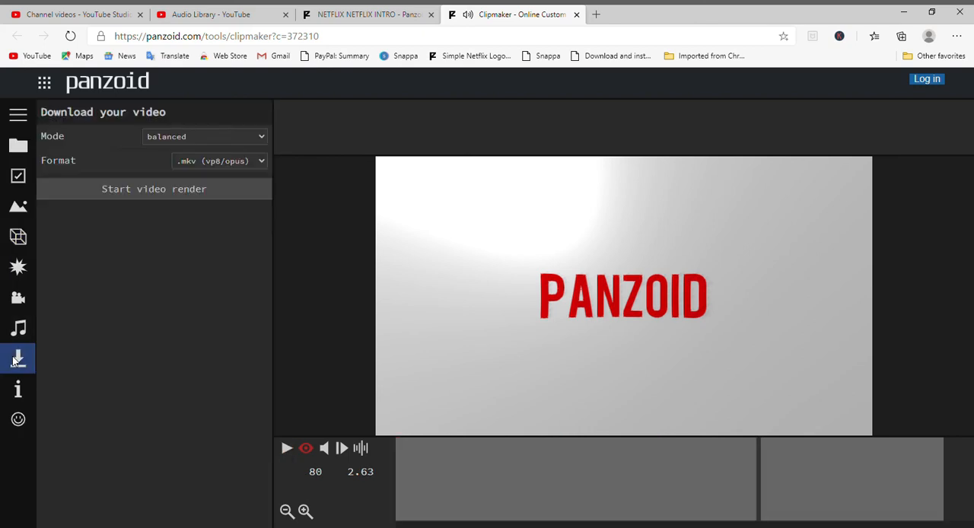
{"action": "left_click", "coordinate": [141, 191]}
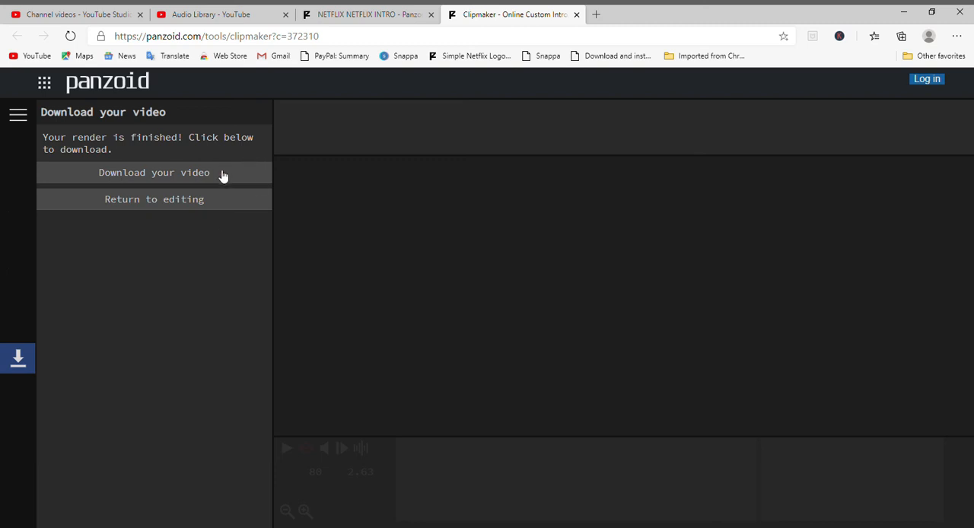
{"action": "left_click", "coordinate": [157, 178]}
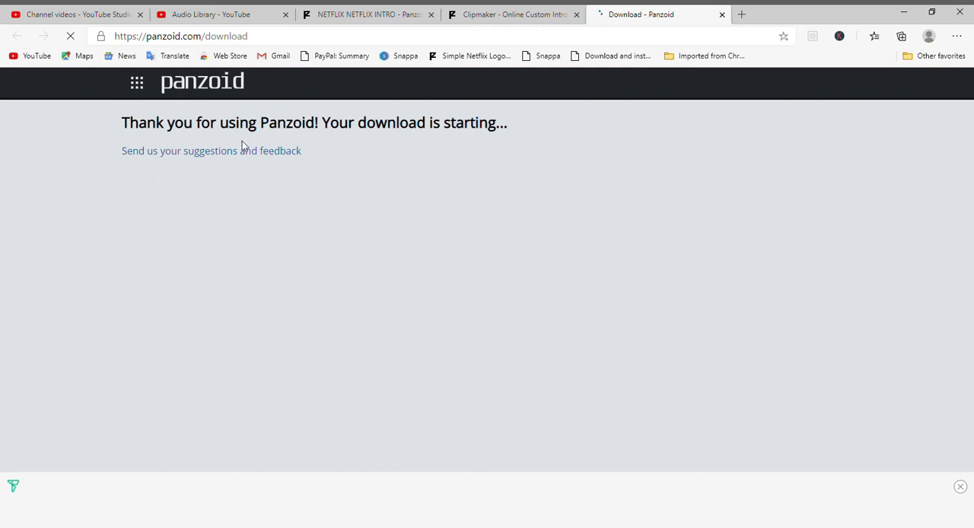
{"action": "left_click_drag", "start_coordinate": [124, 126], "coordinate": [555, 122]}
{"action": "left_click", "coordinate": [555, 122]}
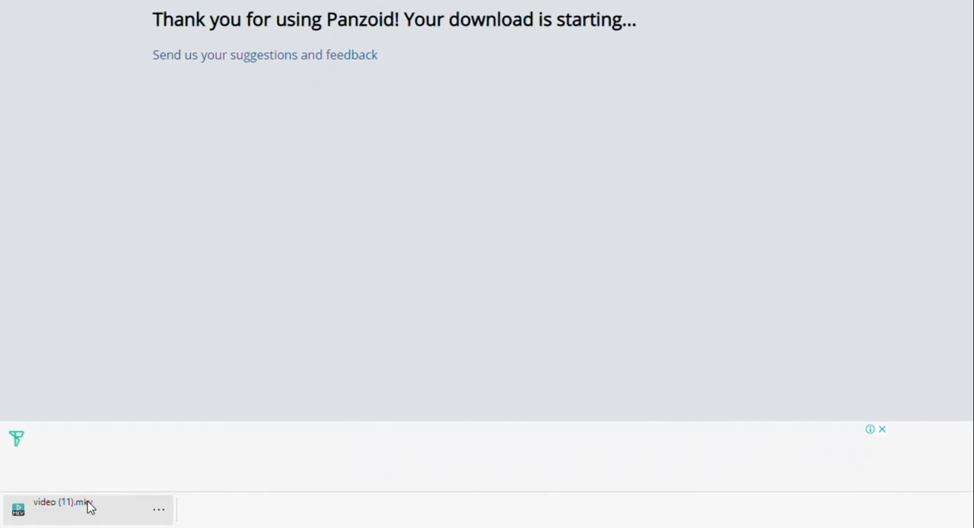
Step: Open the downloaded video (11).mkv to watch the finished intro and return to the browser
{"action": "left_click", "coordinate": [57, 516]}
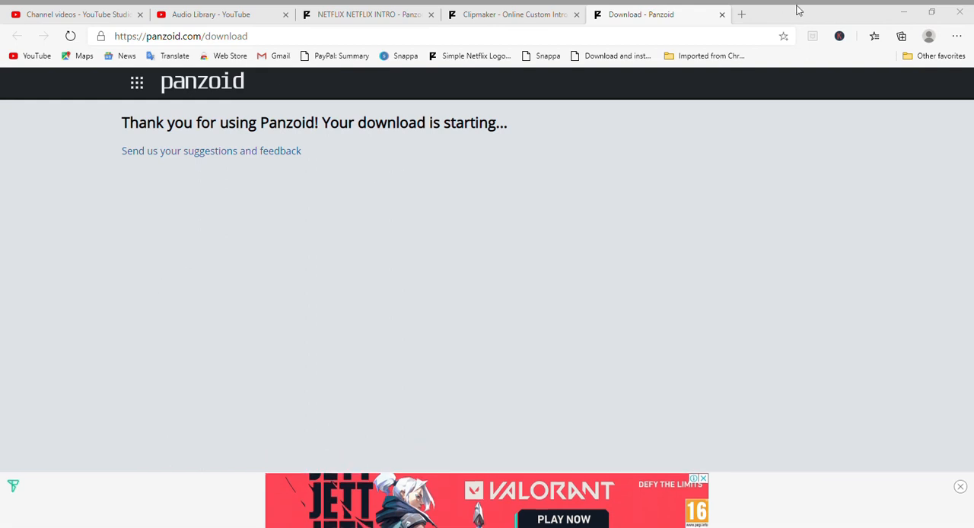
{"action": "left_click", "coordinate": [770, 16]}
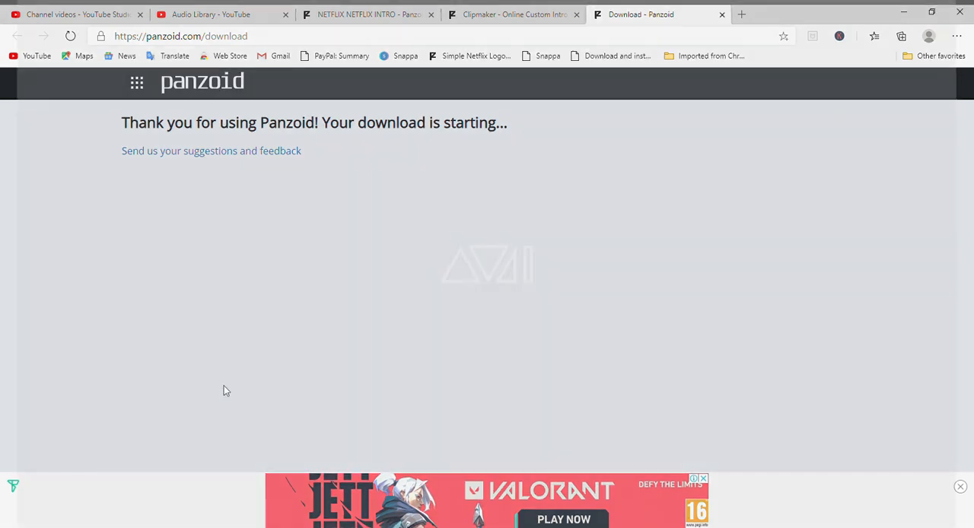
Step: Return from the download page to the Panzoid creations list by way of the NETFLIX NETFLIX INTRO page
{"action": "left_click", "coordinate": [501, 14]}
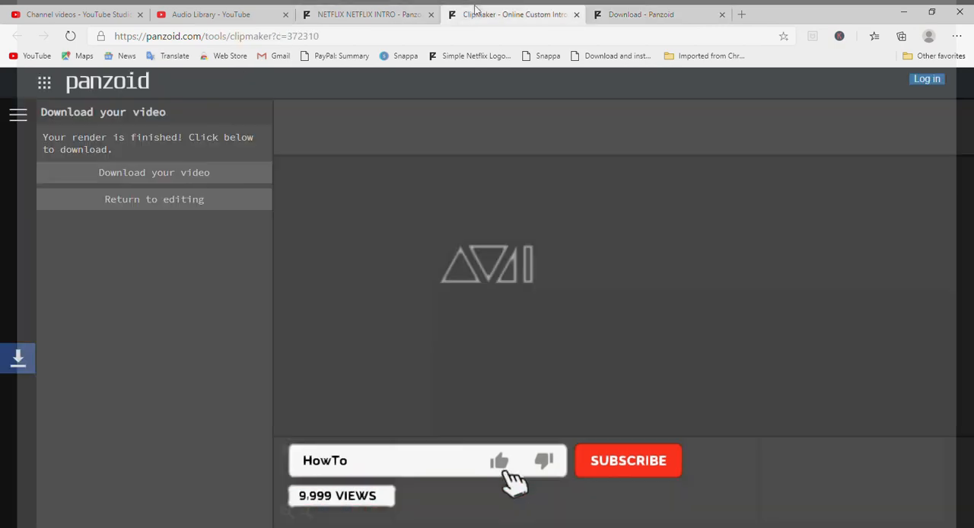
{"action": "left_click", "coordinate": [366, 14]}
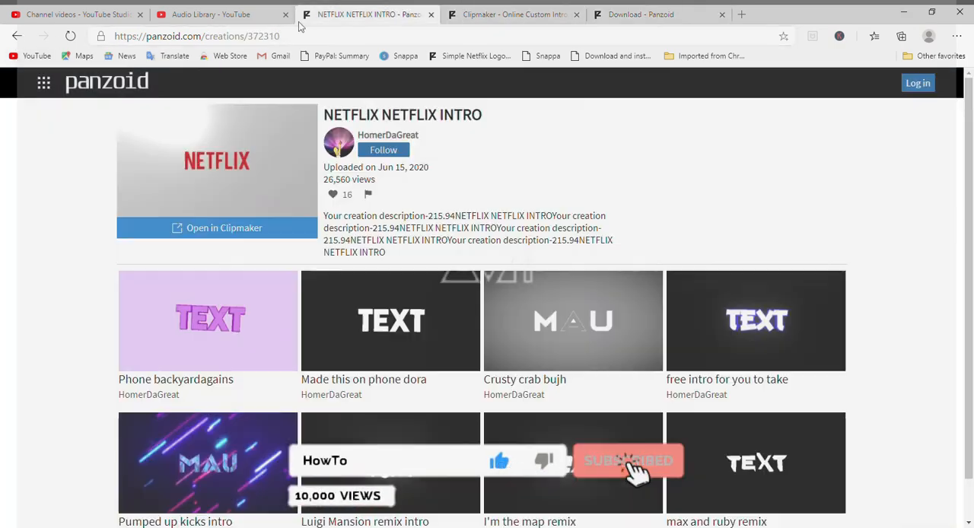
{"action": "left_click", "coordinate": [15, 38]}
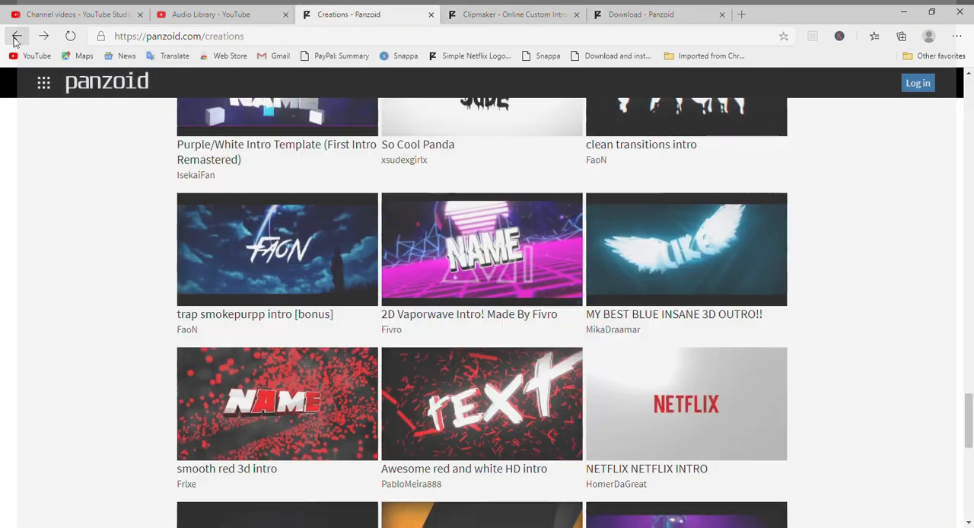
Step: Browse the trending creations back up to the start of the list, examining other intro and outro templates
{"action": "scroll", "coordinate": [209, 270], "scroll_direction": "down", "scroll_amount": 3}
{"action": "scroll", "coordinate": [228, 277], "scroll_direction": "up", "scroll_amount": 5}
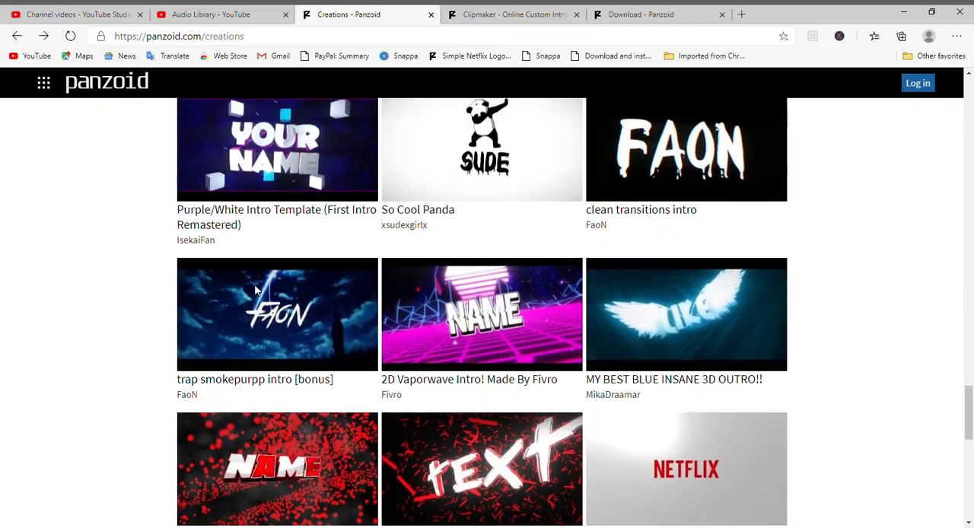
{"action": "scroll", "coordinate": [254, 284], "scroll_direction": "down", "scroll_amount": 4}
{"action": "scroll", "coordinate": [258, 291], "scroll_direction": "up", "scroll_amount": 5}
{"action": "scroll", "coordinate": [259, 291], "scroll_direction": "up", "scroll_amount": 6}
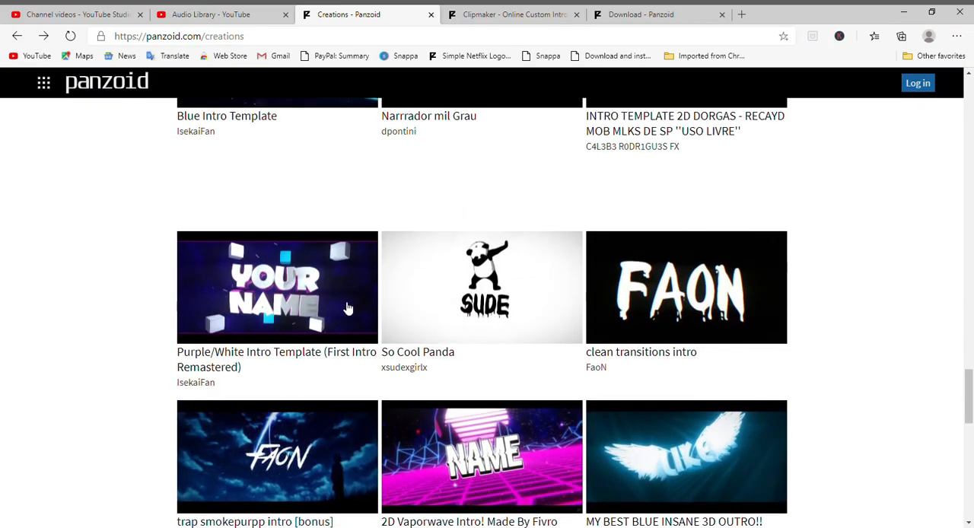
{"action": "scroll", "coordinate": [463, 344], "scroll_direction": "up", "scroll_amount": 5}
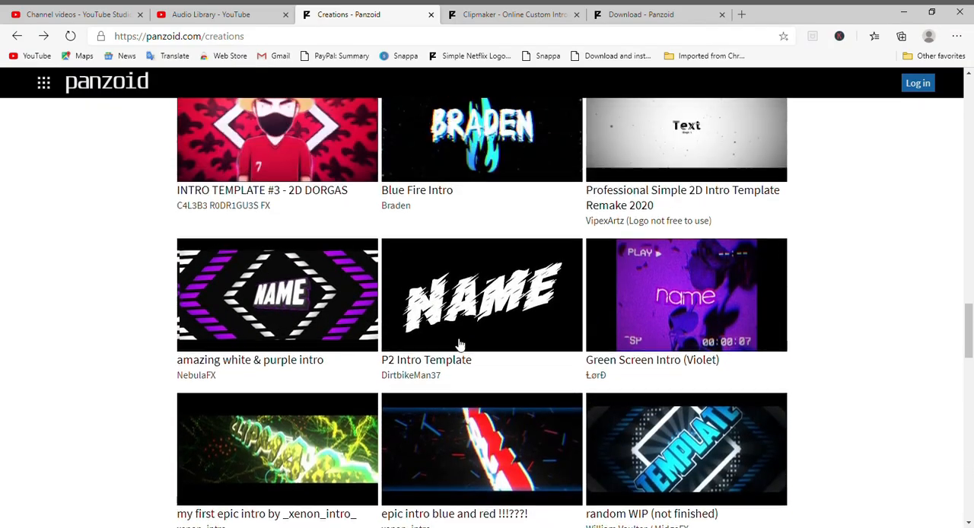
{"action": "scroll", "coordinate": [466, 347], "scroll_direction": "down", "scroll_amount": 15}
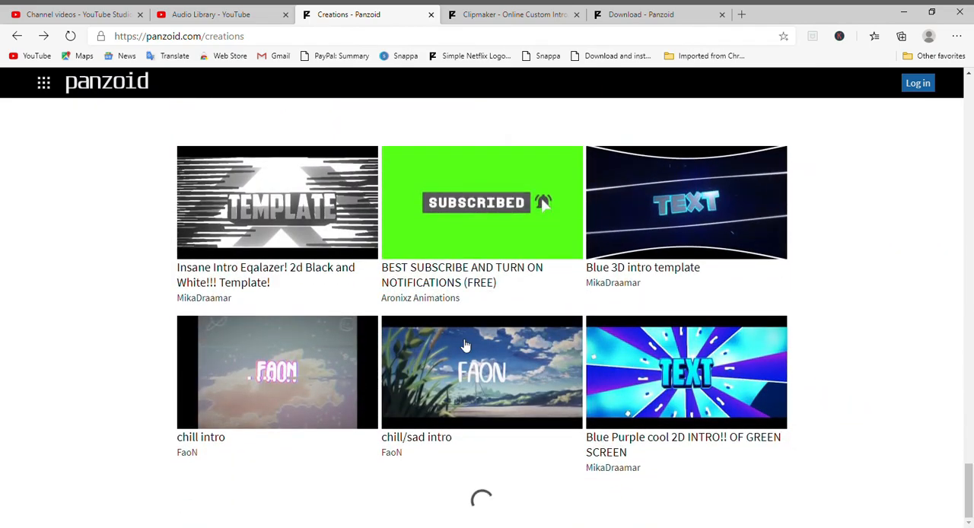
{"action": "scroll", "coordinate": [466, 346], "scroll_direction": "up", "scroll_amount": 12}
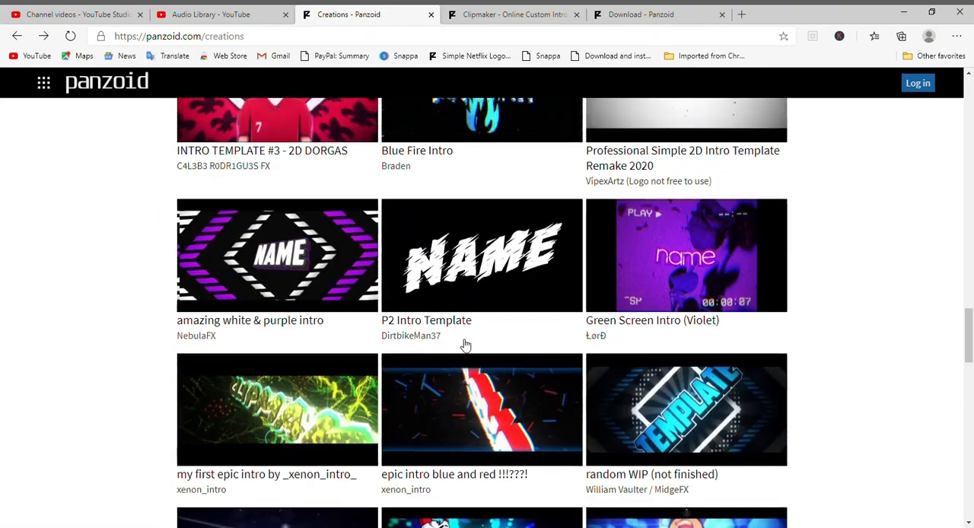
{"action": "scroll", "coordinate": [466, 346], "scroll_direction": "up", "scroll_amount": 8}
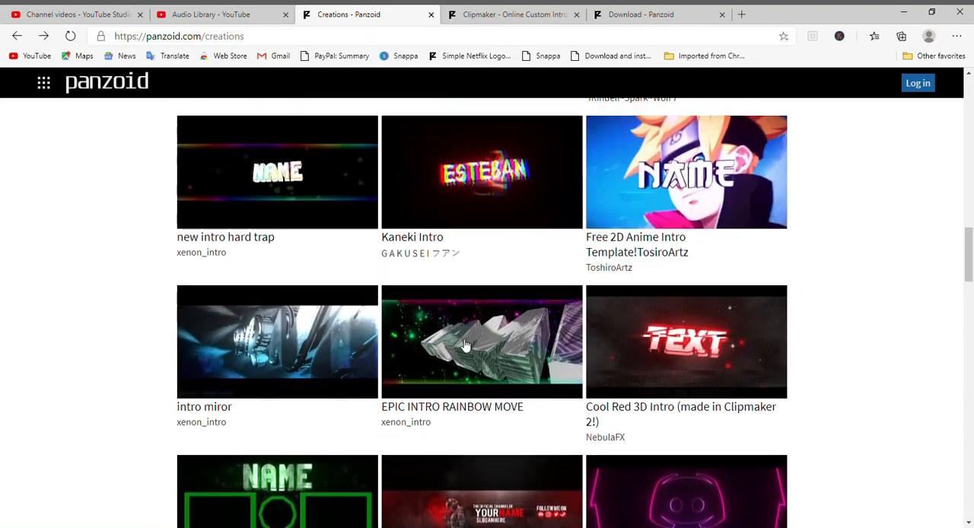
{"action": "scroll", "coordinate": [465, 347], "scroll_direction": "up", "scroll_amount": 5}
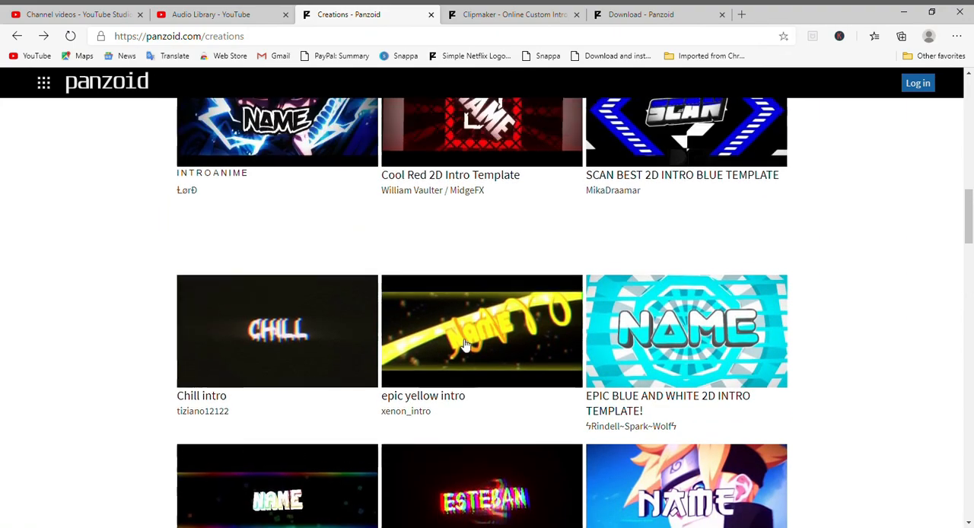
{"action": "scroll", "coordinate": [466, 346], "scroll_direction": "up", "scroll_amount": 10}
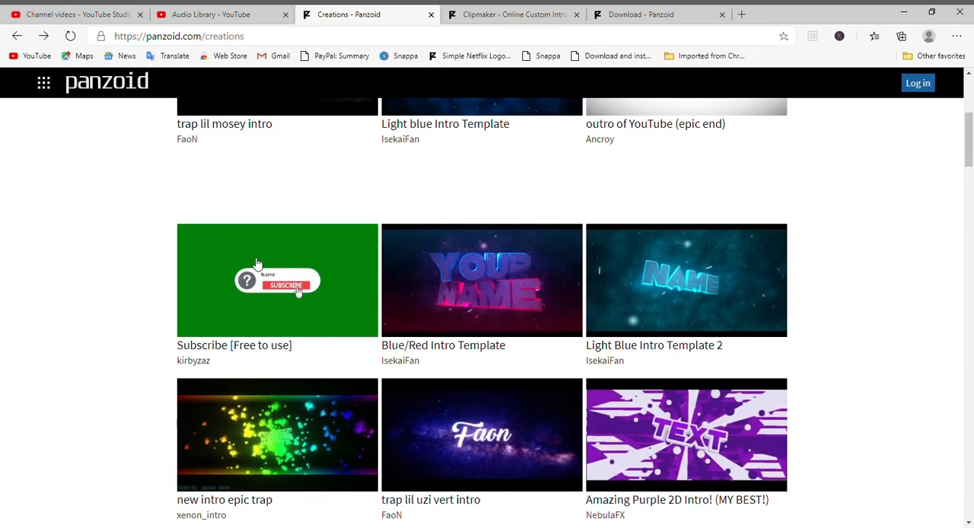
{"action": "scroll", "coordinate": [296, 284], "scroll_direction": "up", "scroll_amount": 3}
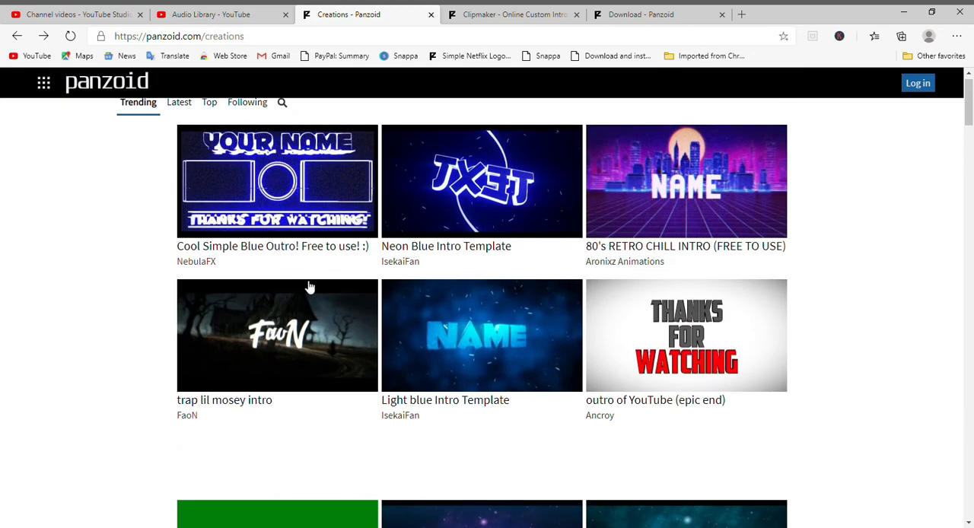